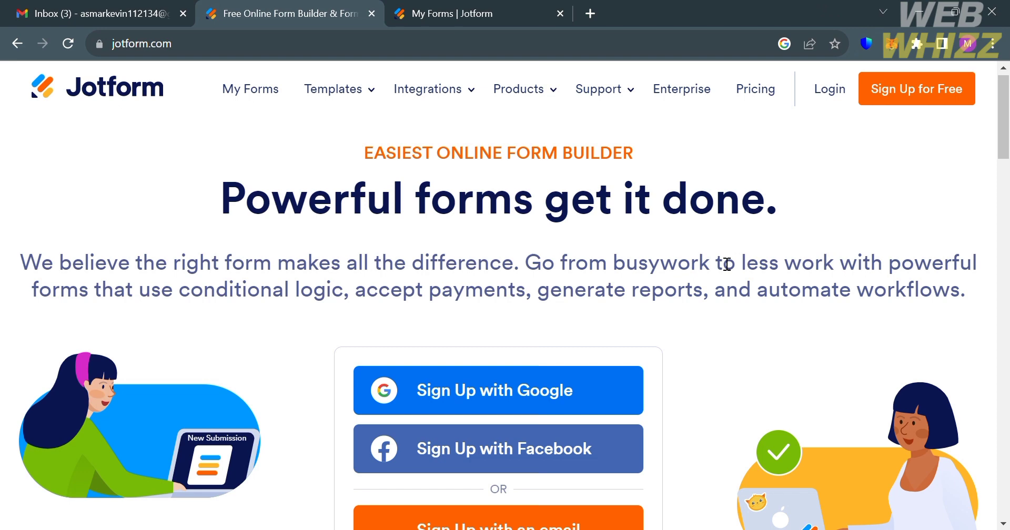
Step: Look through the Jotform homepage, from the sign-up options and ratings to the feature overview and footer links
scroll(726, 264, down, 2)
scroll(727, 264, up, 3)
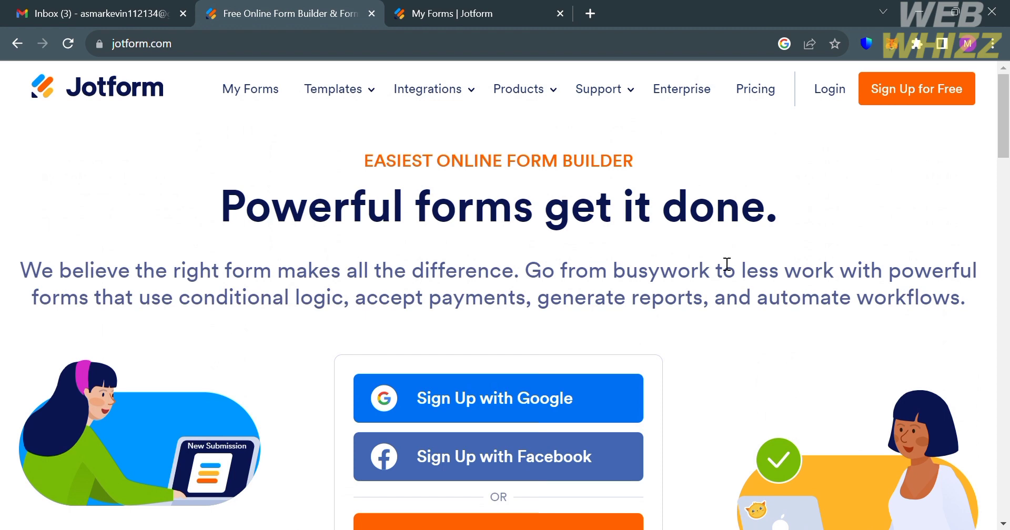
scroll(727, 264, down, 2)
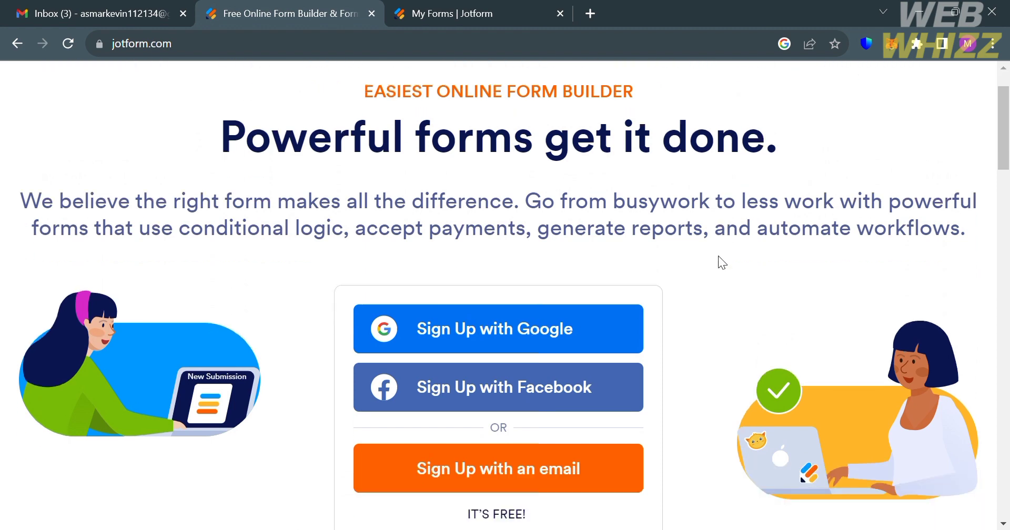
scroll(727, 264, up, 2)
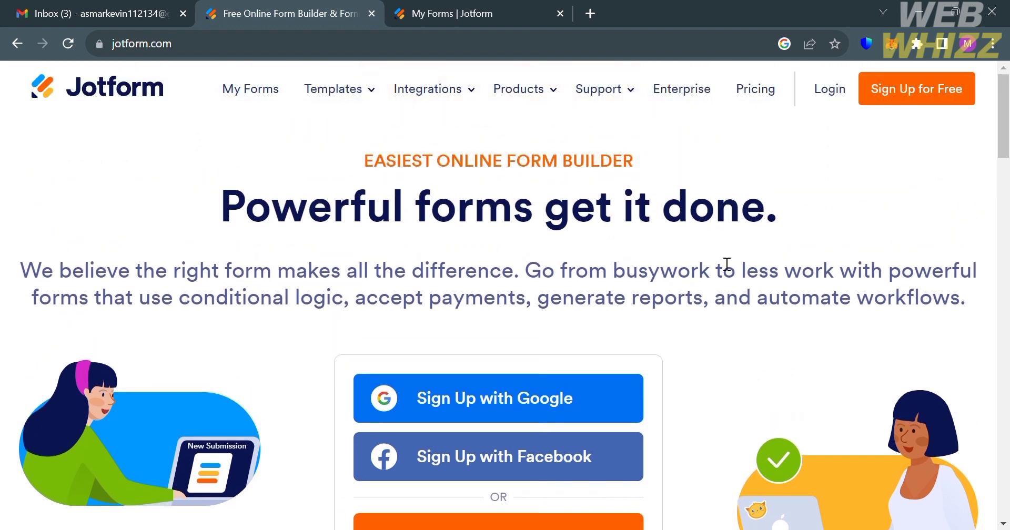
scroll(727, 264, down, 10)
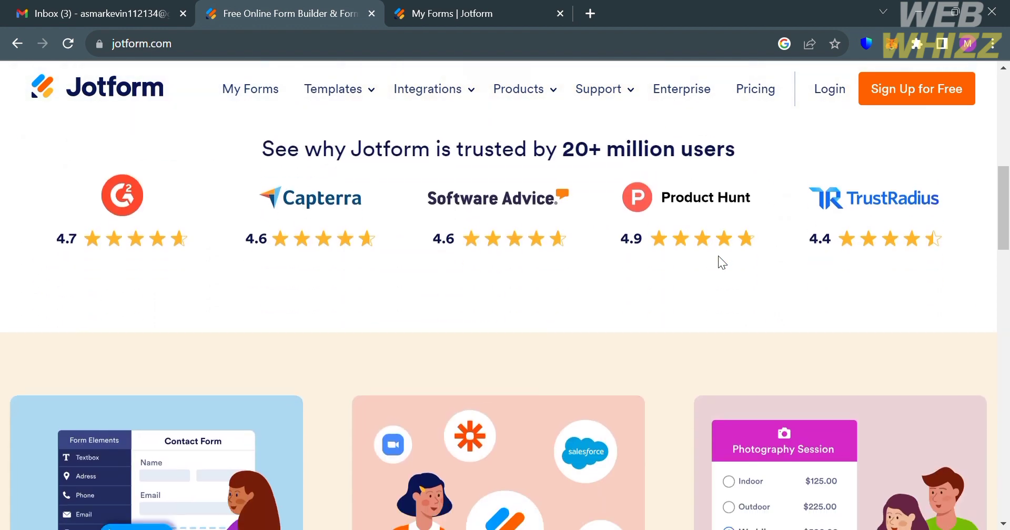
scroll(651, 261, down, 5)
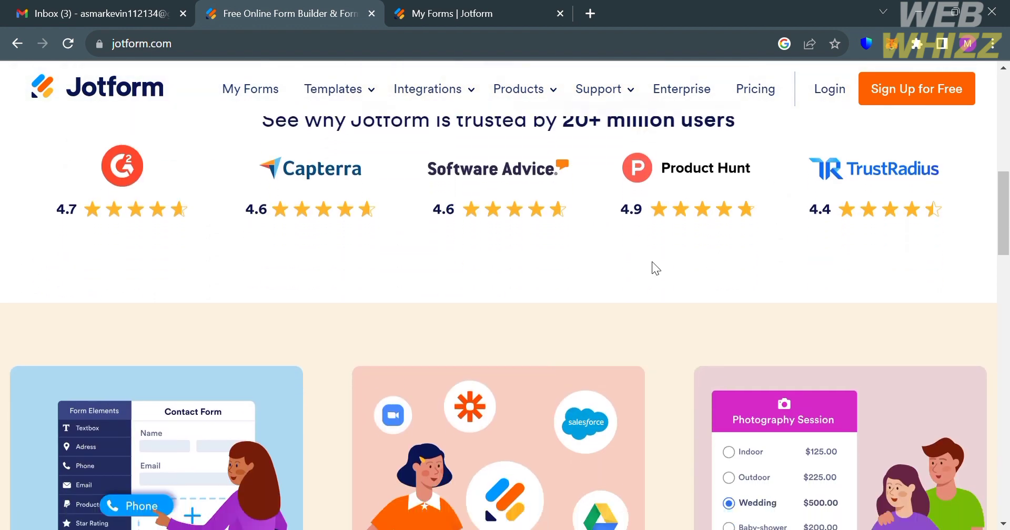
scroll(652, 260, down, 4)
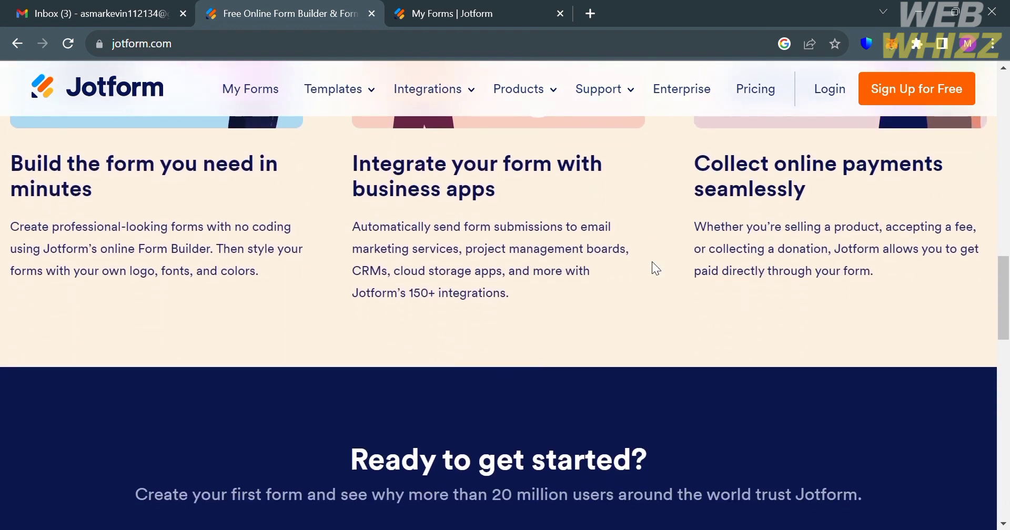
scroll(651, 261, up, 3)
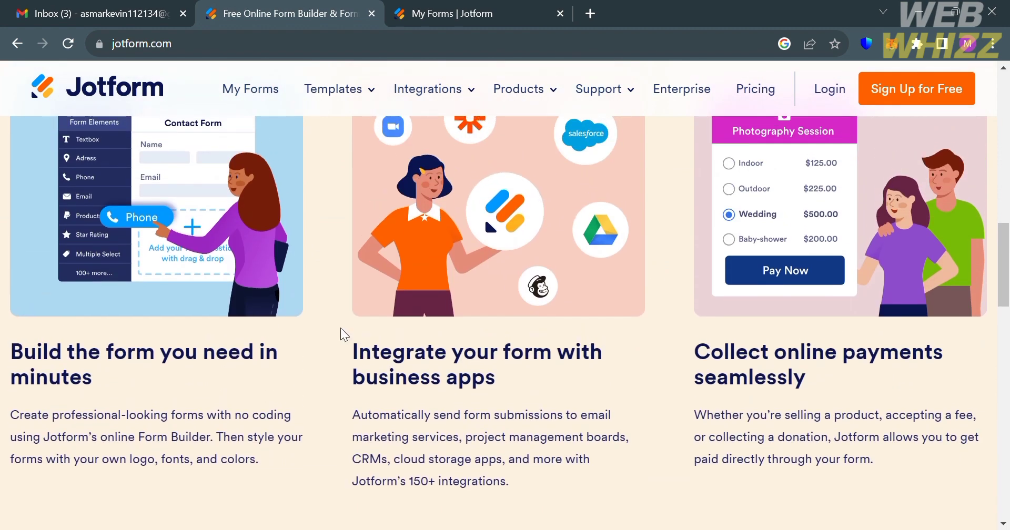
scroll(341, 328, down, 3)
scroll(343, 335, down, 10)
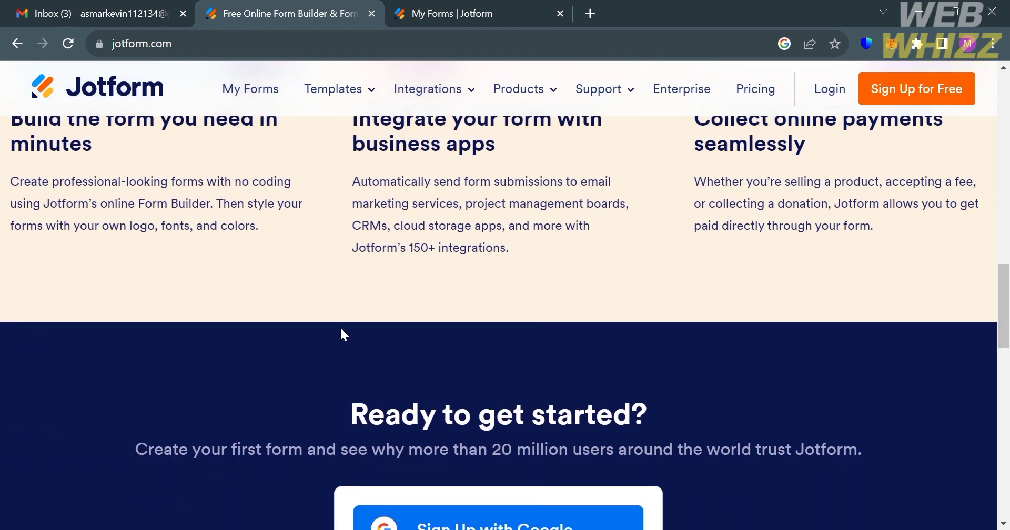
scroll(341, 330, down, 5)
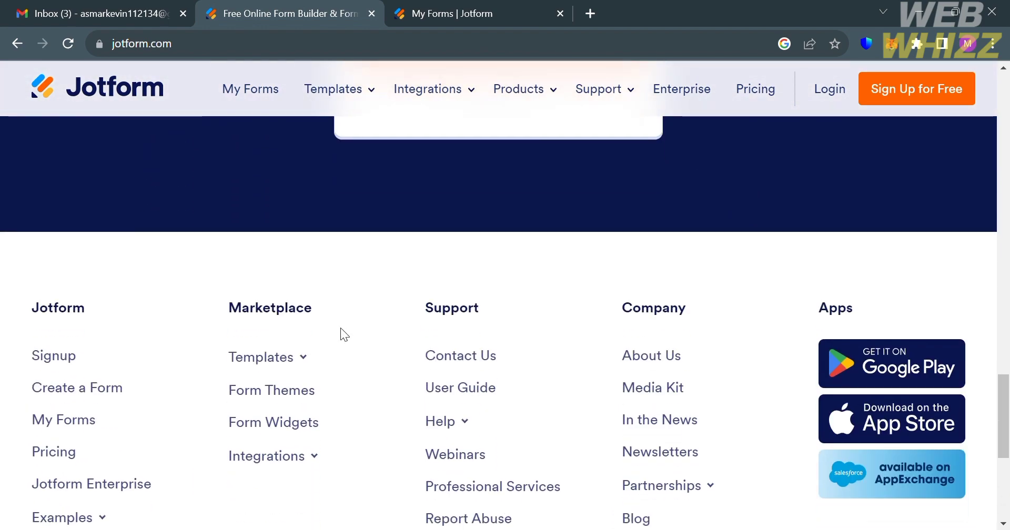
scroll(341, 329, up, 15)
scroll(340, 327, up, 10)
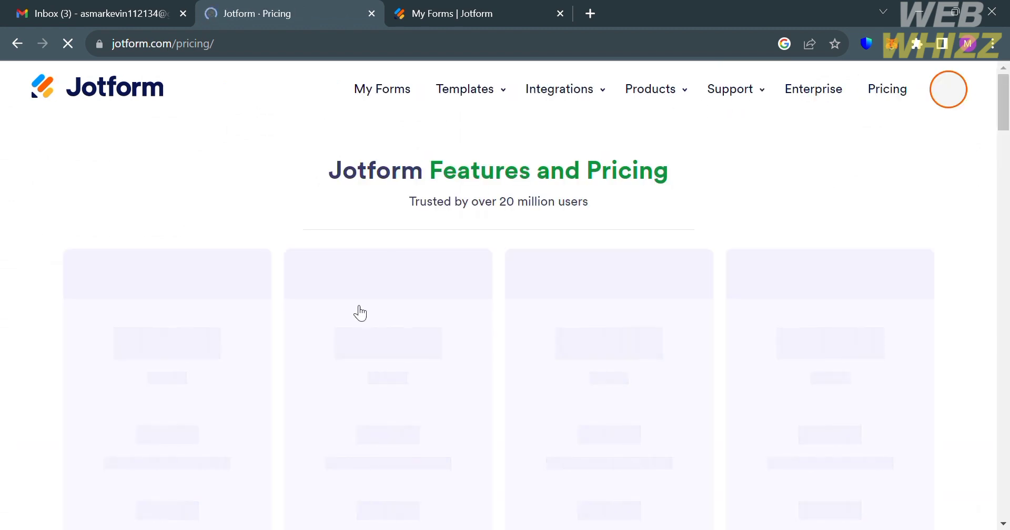
Step: Compare the form limits, submissions, storage and other features of the Starter, Bronze, Silver, Gold and Enterprise plans on the pricing page
scroll(800, 421, down, 4)
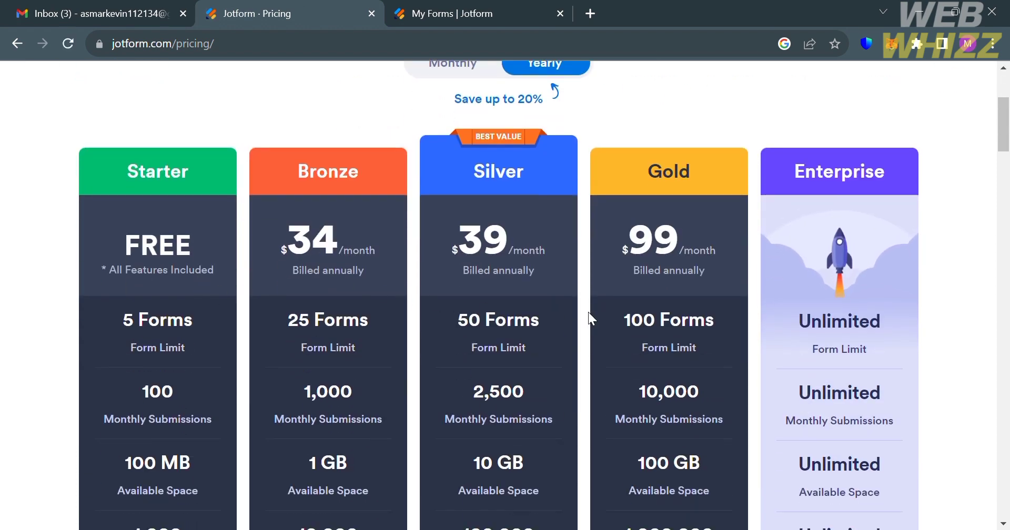
scroll(588, 311, down, 2)
scroll(588, 311, down, 8)
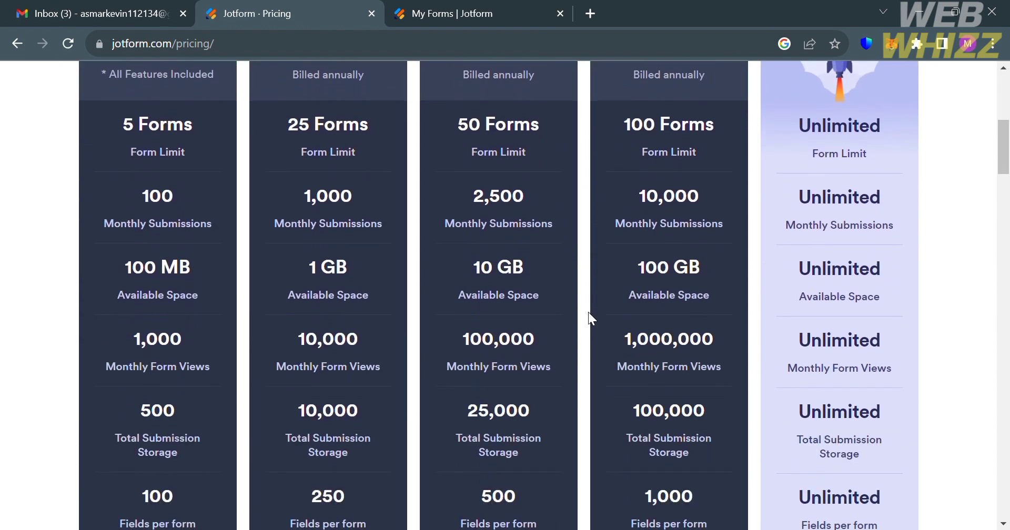
scroll(588, 318, down, 3)
scroll(588, 319, up, 17)
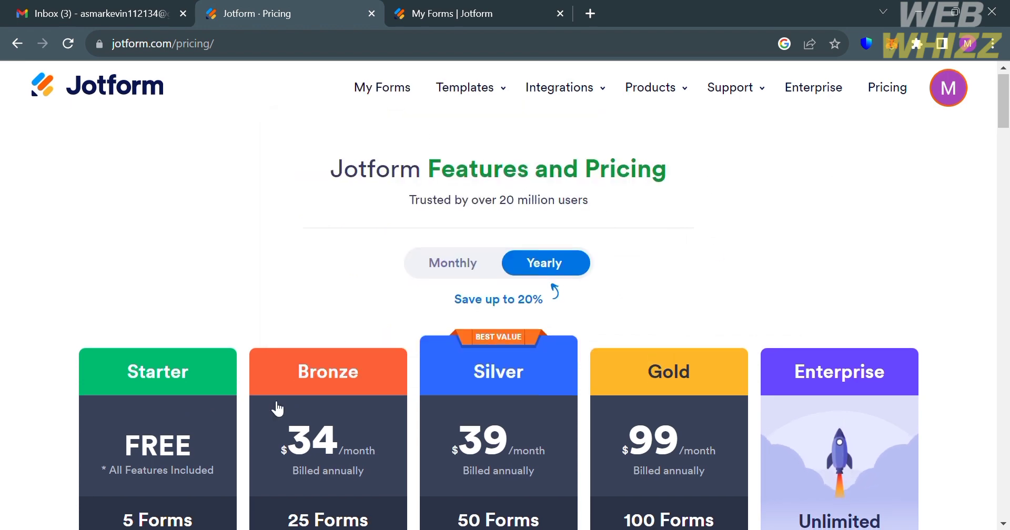
scroll(277, 408, down, 15)
scroll(277, 408, down, 2)
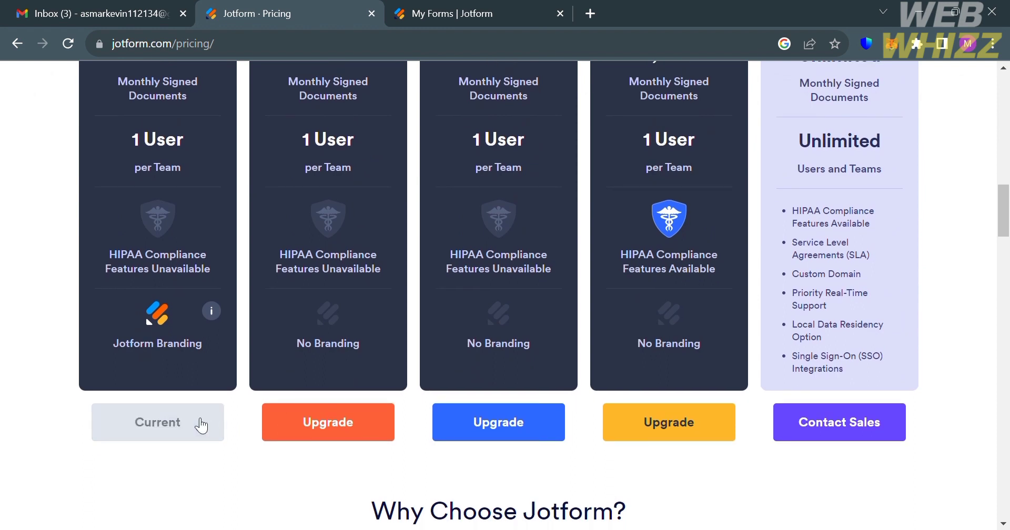
Step: Go to My Apps in the Jotform workspace and start creating a new app from a template
click(428, 7)
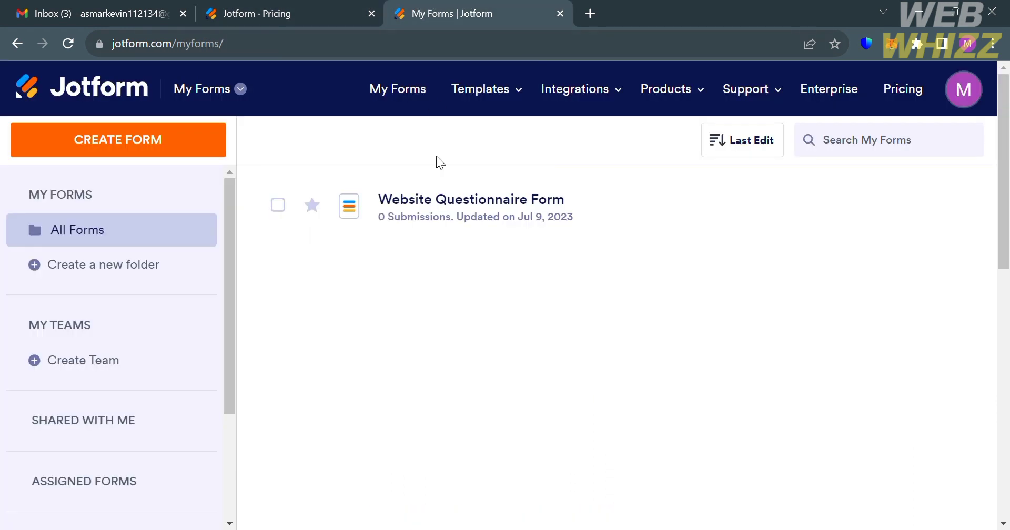
click(240, 95)
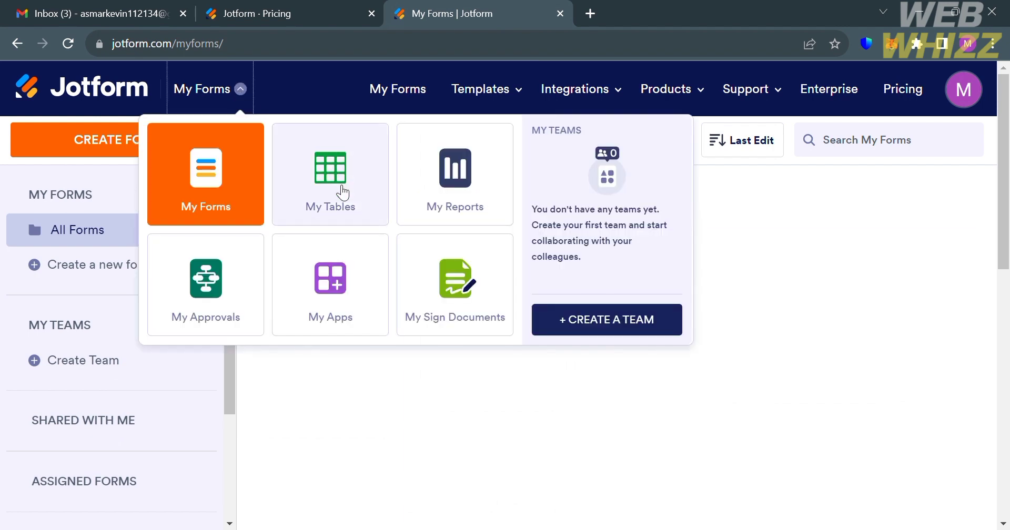
click(342, 305)
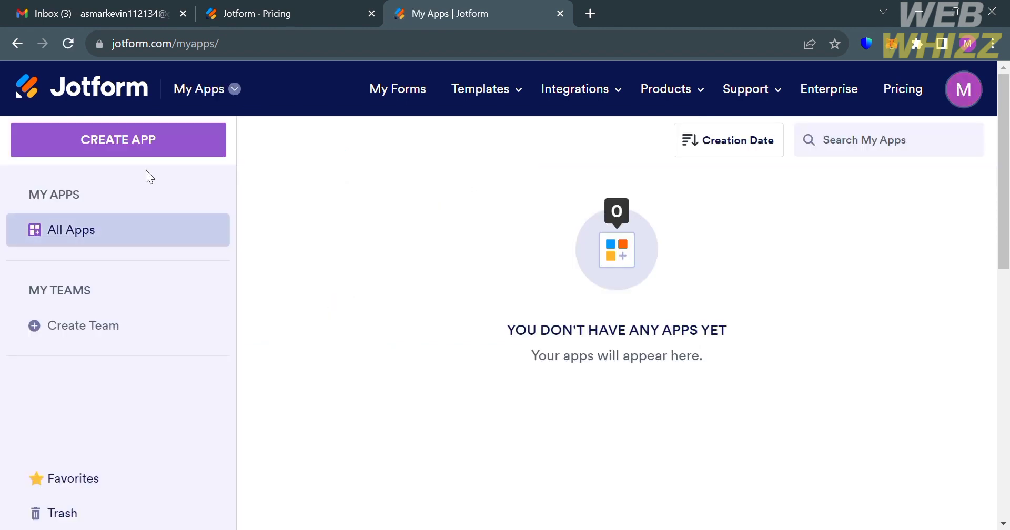
click(150, 141)
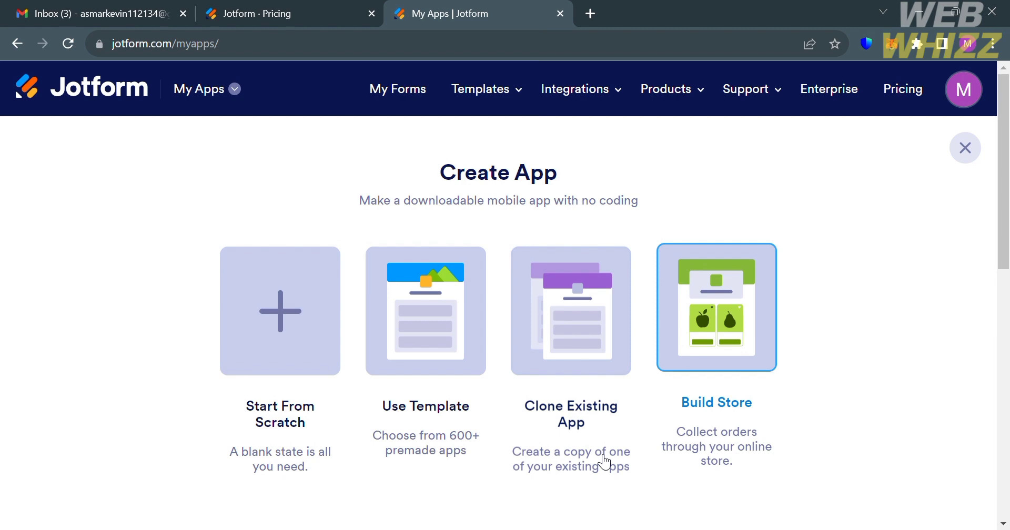
click(405, 304)
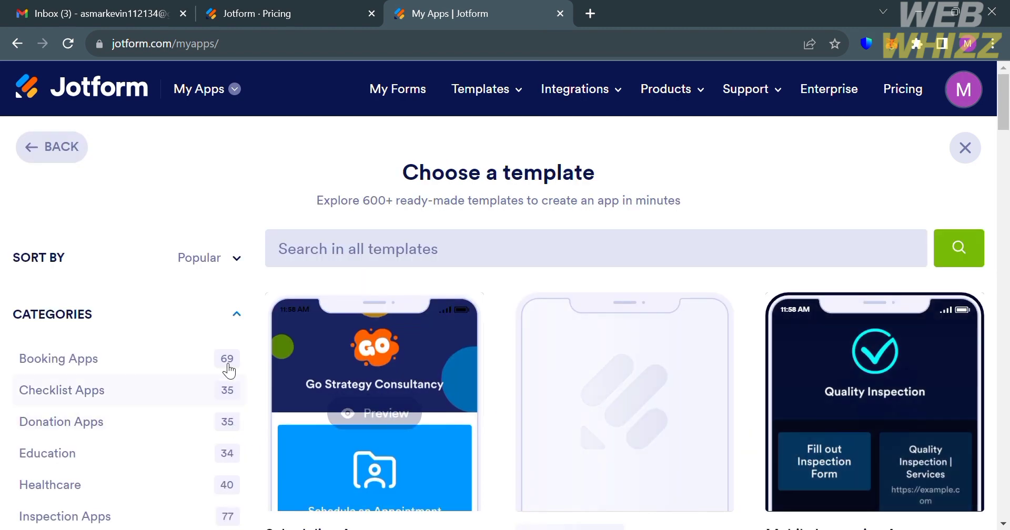
Step: Search the app templates for "car rental"
scroll(597, 356, down, 5)
scroll(597, 356, up, 5)
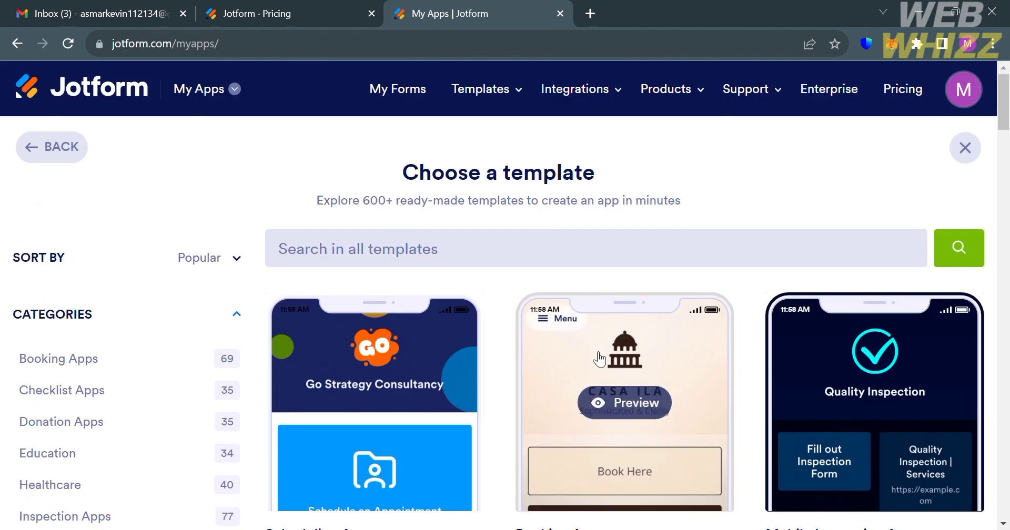
click(528, 261)
text(car)
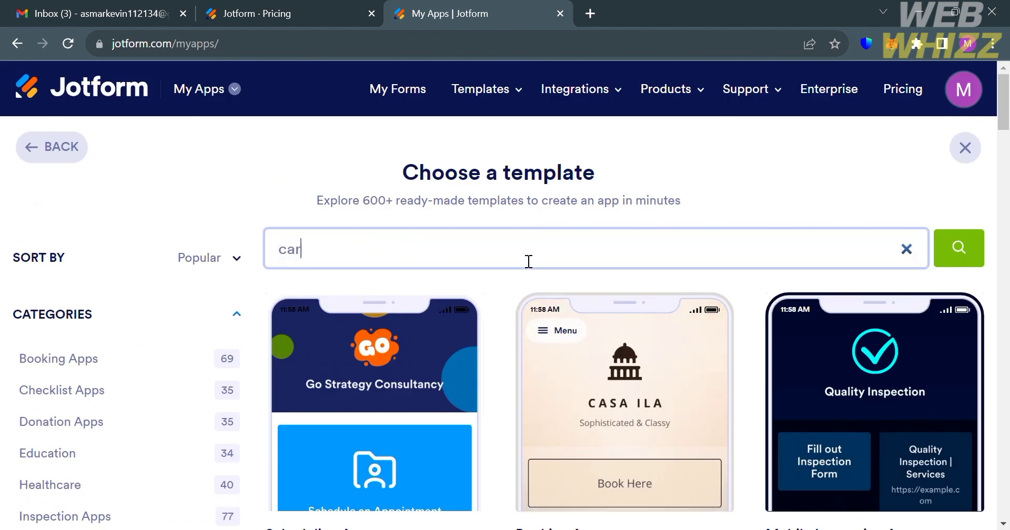
text( rental)
key(Return)
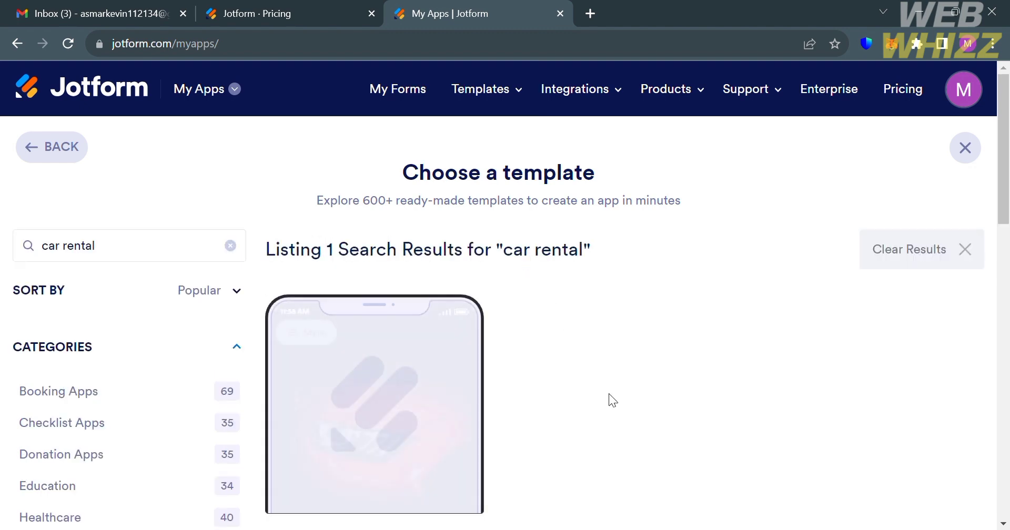
scroll(608, 397, down, 3)
mouse_move(406, 251)
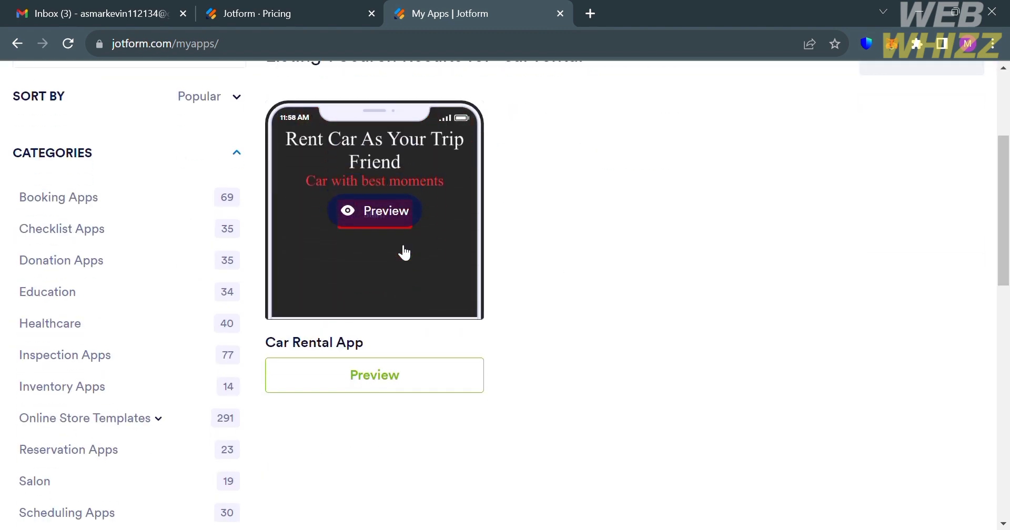
Step: Preview the Car Rental App template in desktop view and read through its description
click(374, 210)
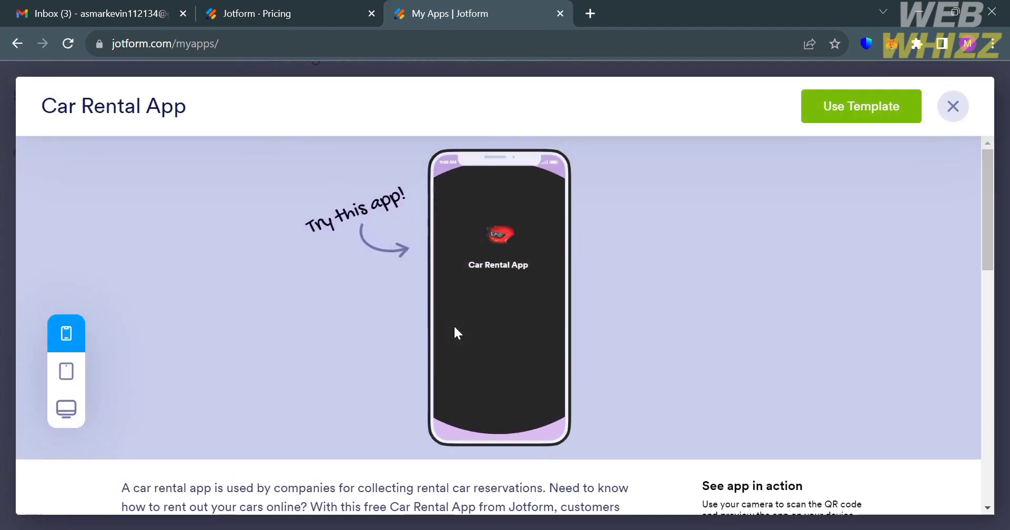
click(66, 412)
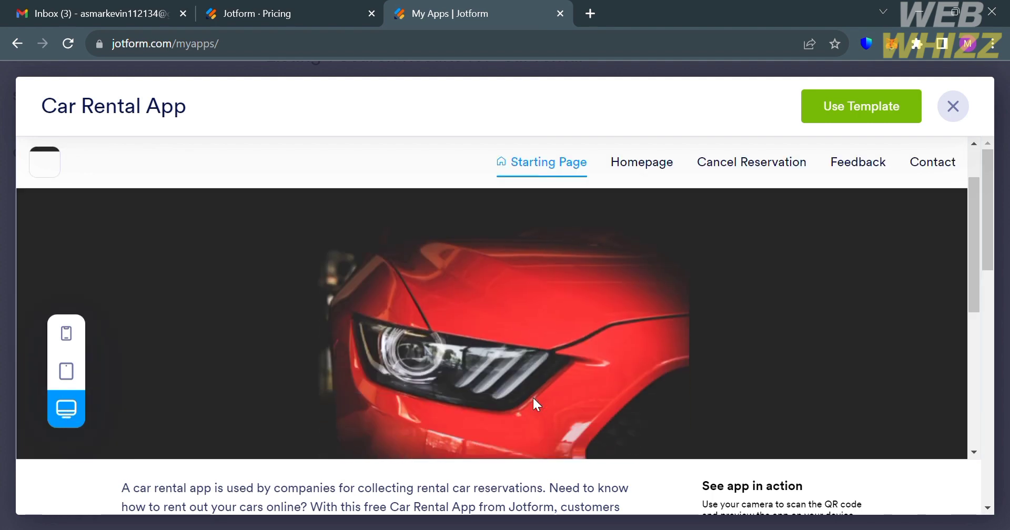
scroll(533, 399, down, 6)
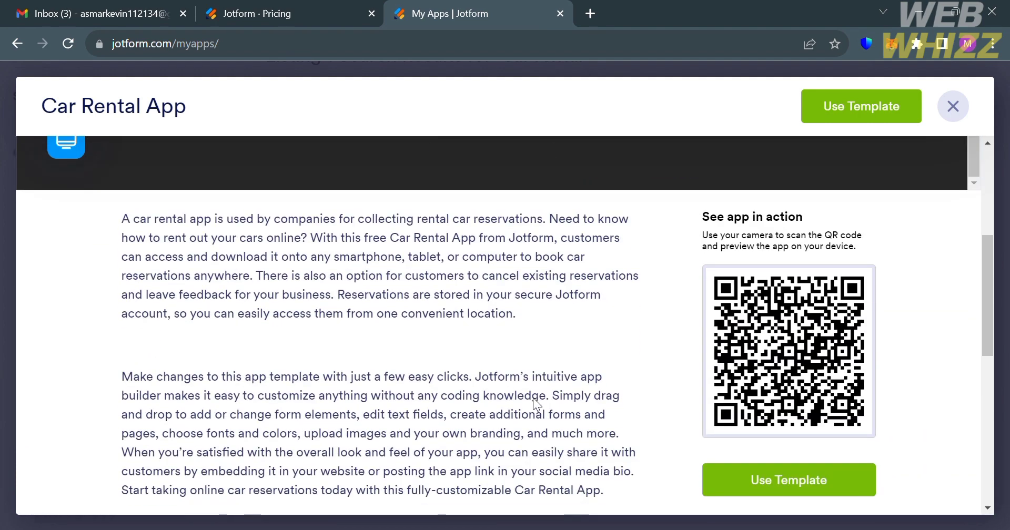
scroll(542, 406, up, 5)
scroll(542, 406, up, 3)
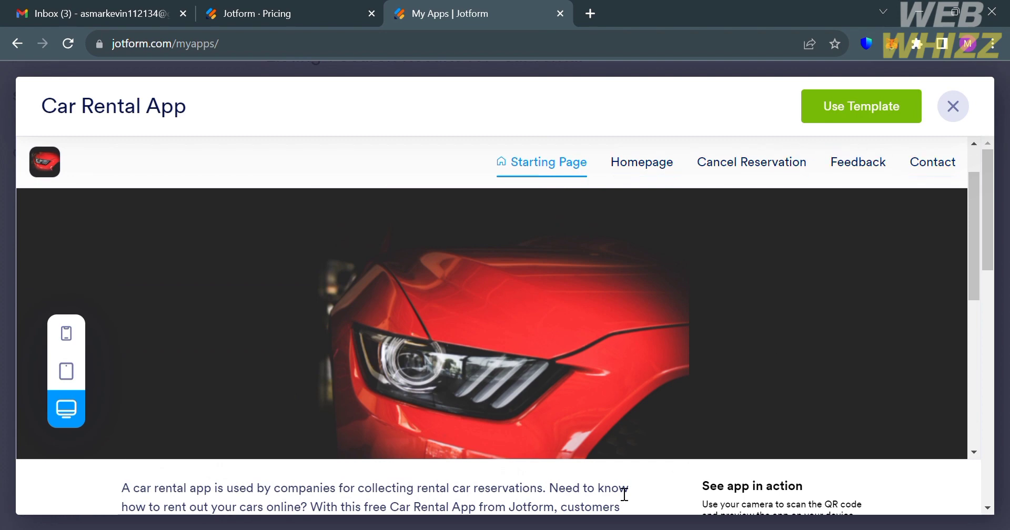
scroll(621, 496, down, 1)
scroll(620, 496, down, 4)
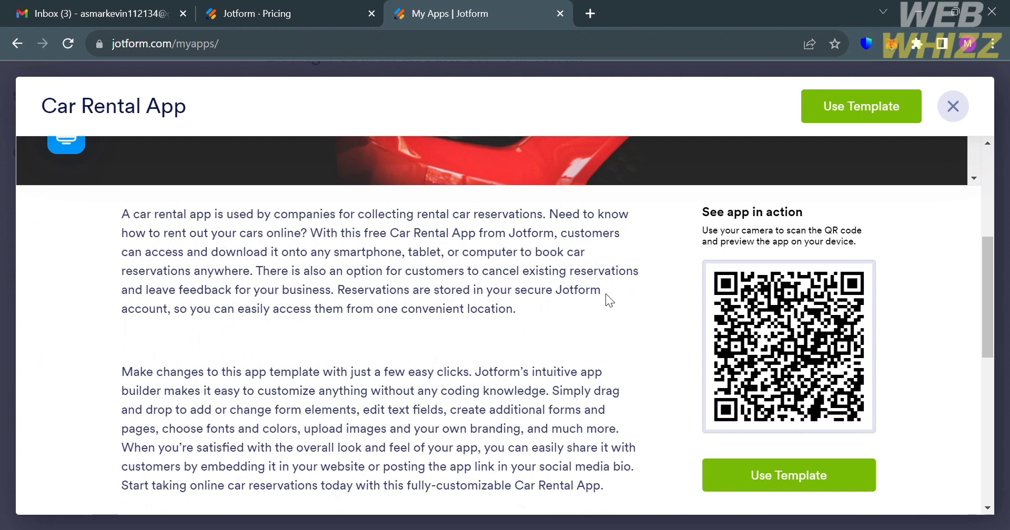
scroll(322, 441, down, 2)
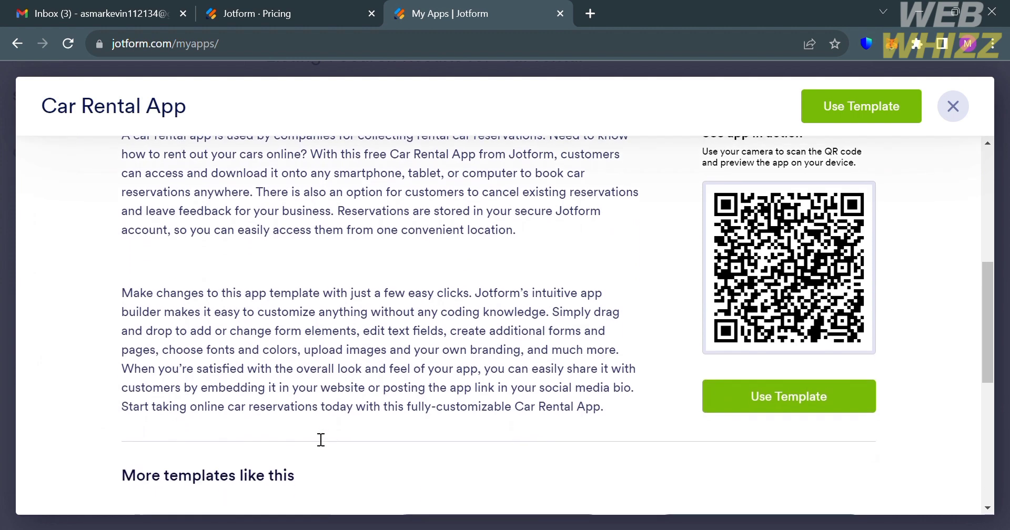
scroll(321, 440, up, 4)
scroll(321, 440, up, 3)
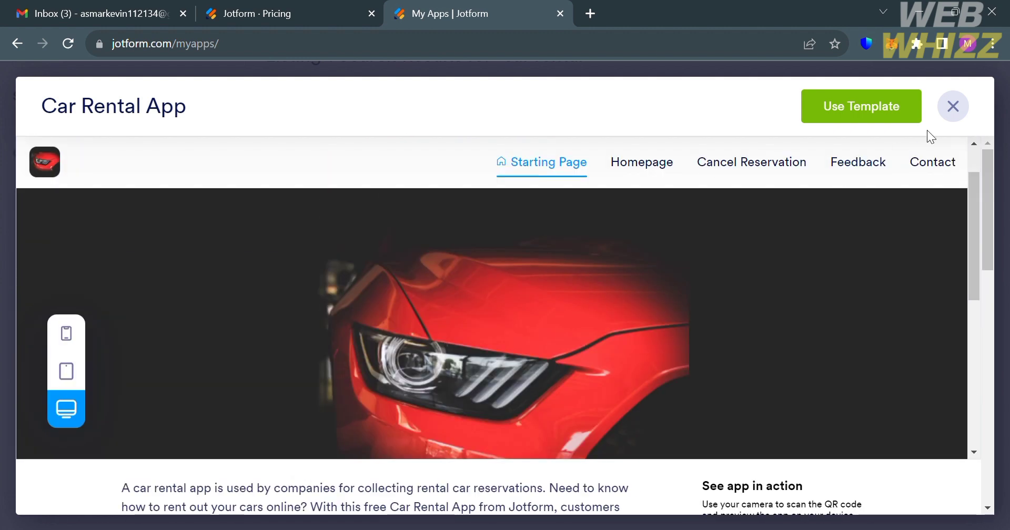
Step: Create the app from the Car Rental App template and check its starting page in the App Builder
click(915, 125)
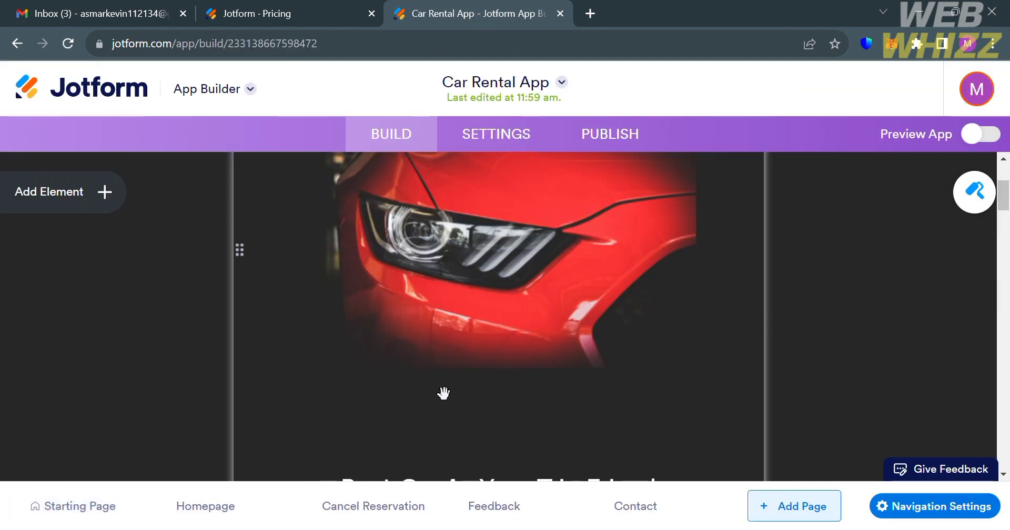
scroll(460, 318, up, 3)
scroll(459, 316, down, 1)
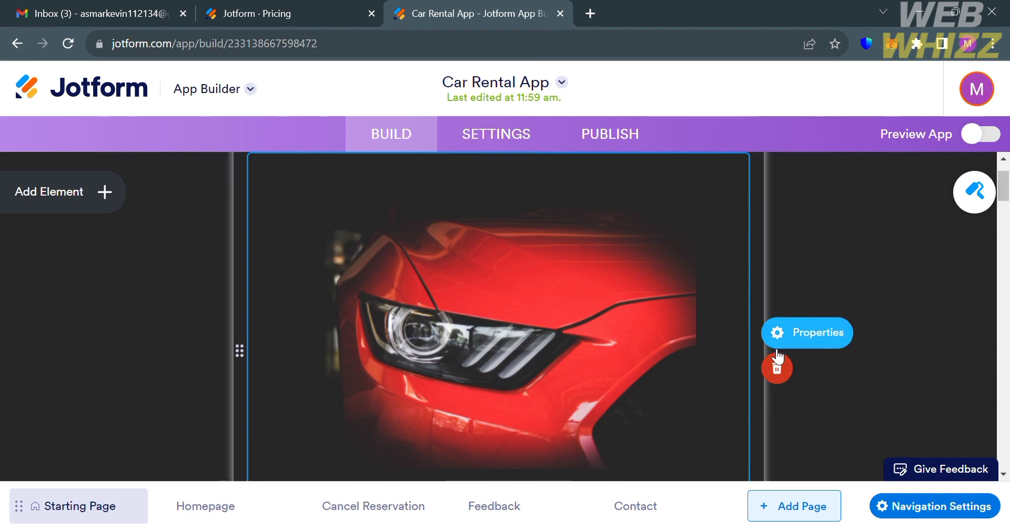
Step: Set the app background's start color to the red #e92c2c in the App Designer
click(975, 193)
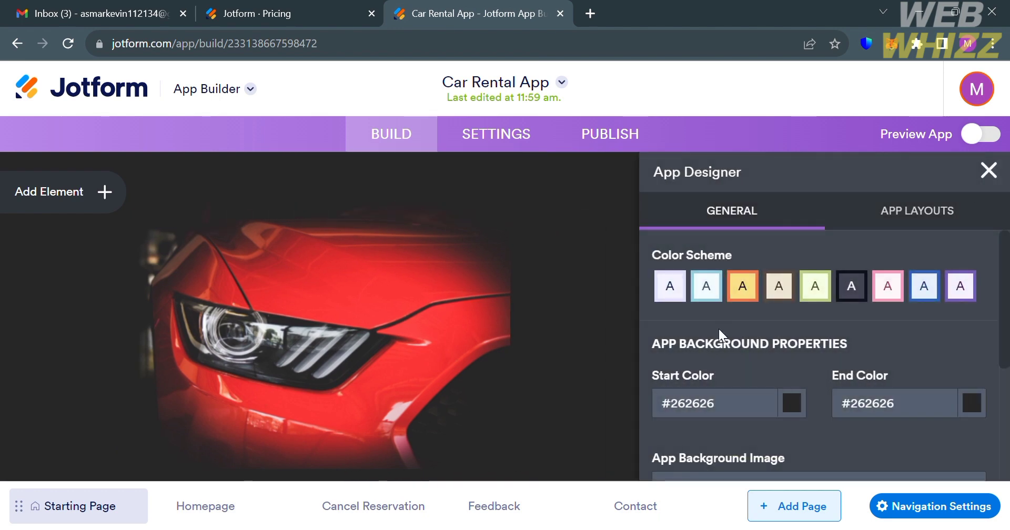
scroll(703, 365, down, 1)
scroll(702, 364, up, 1)
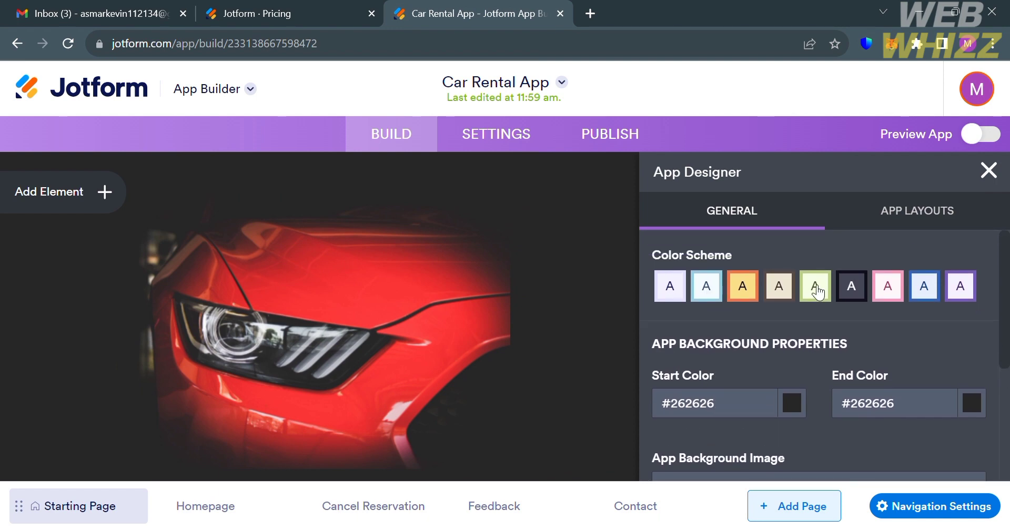
scroll(866, 342, down, 2)
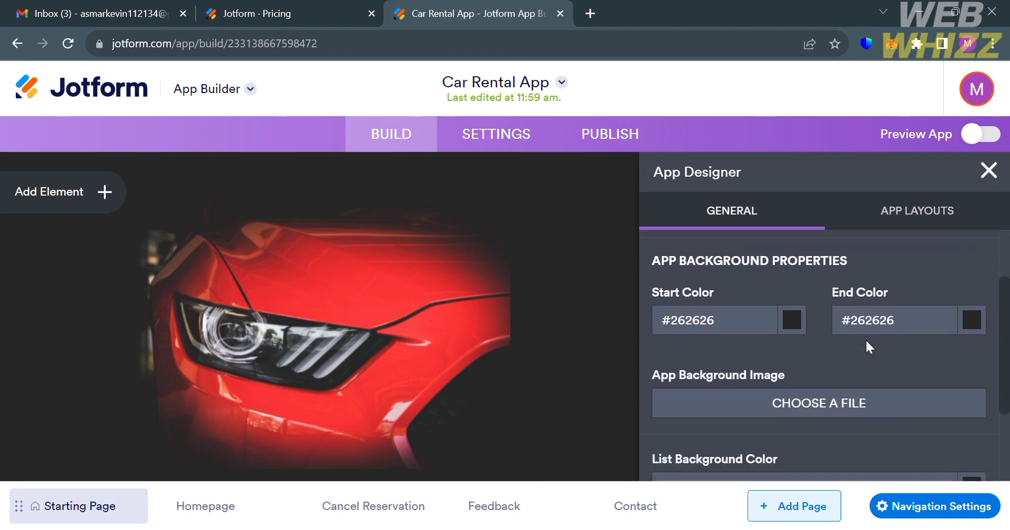
click(792, 319)
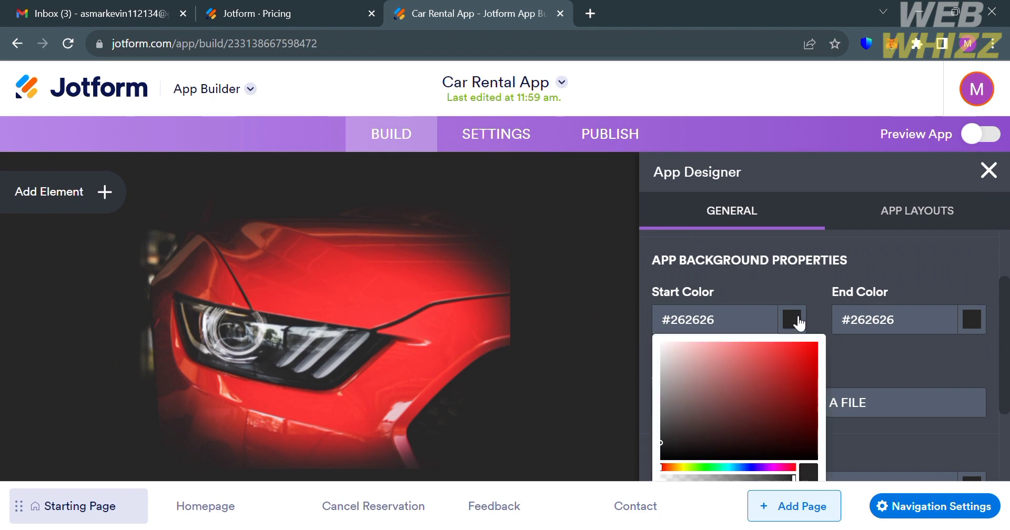
click(788, 350)
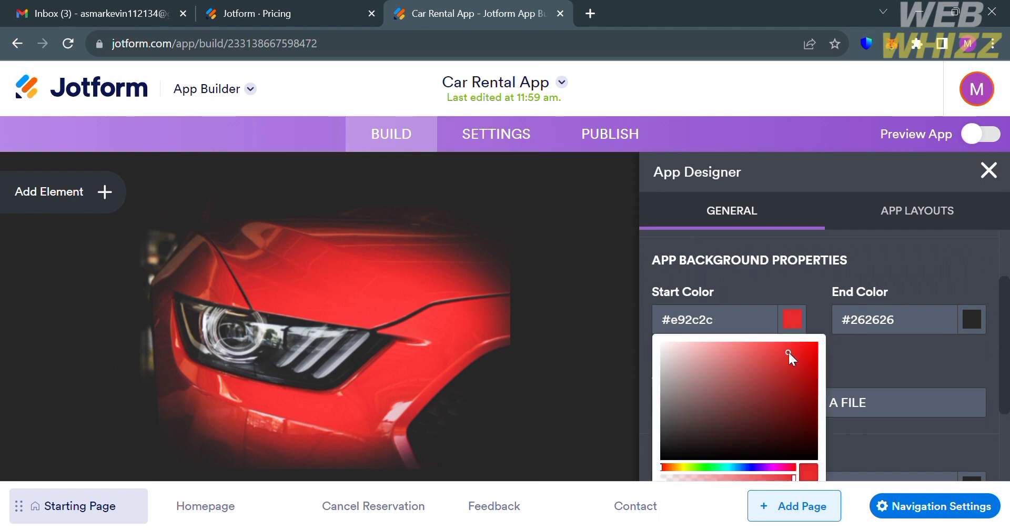
click(865, 358)
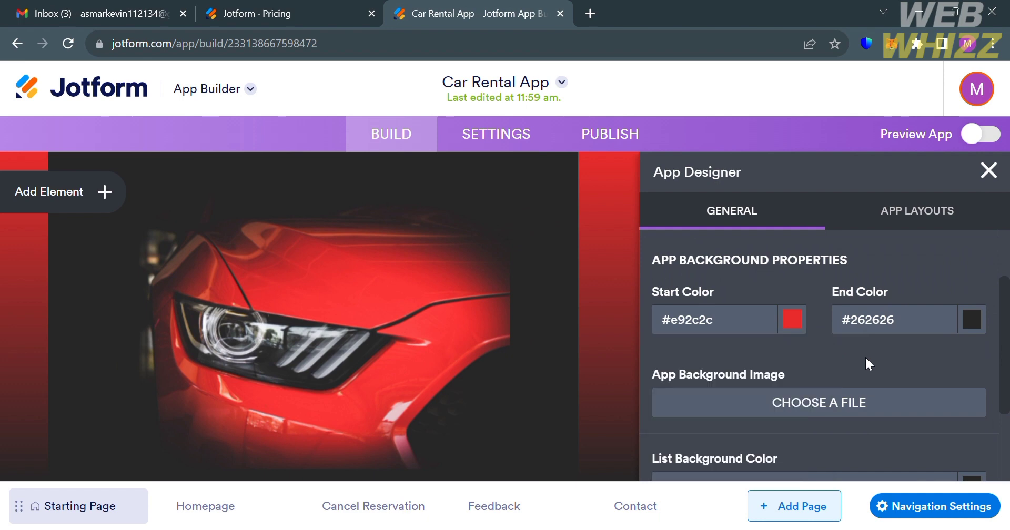
Step: Set the app background's end color to the dark red #350a0a and close the App Designer
click(980, 326)
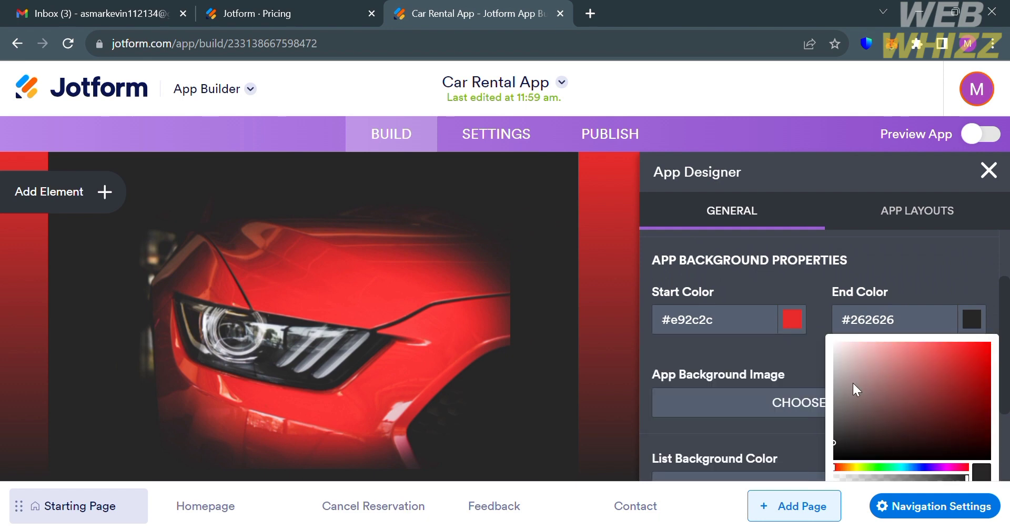
click(850, 357)
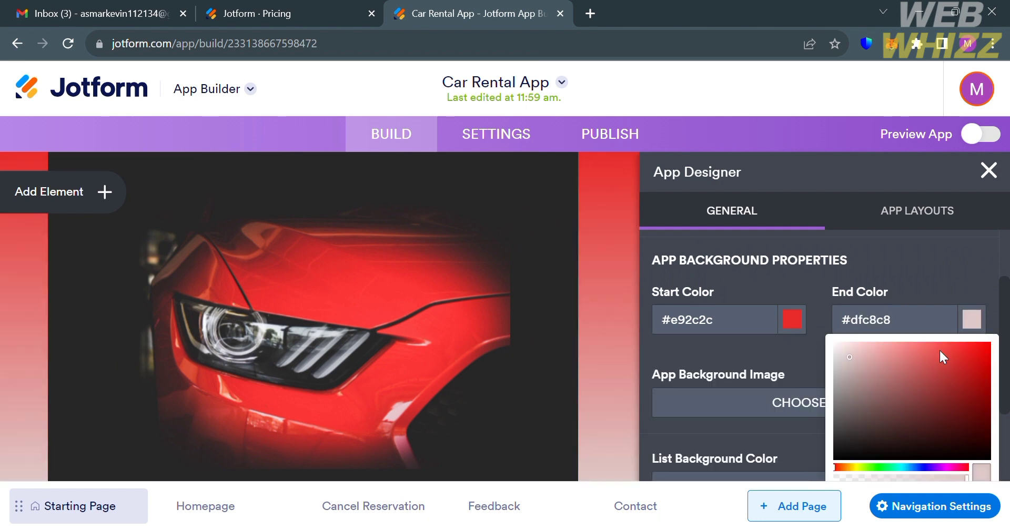
click(961, 437)
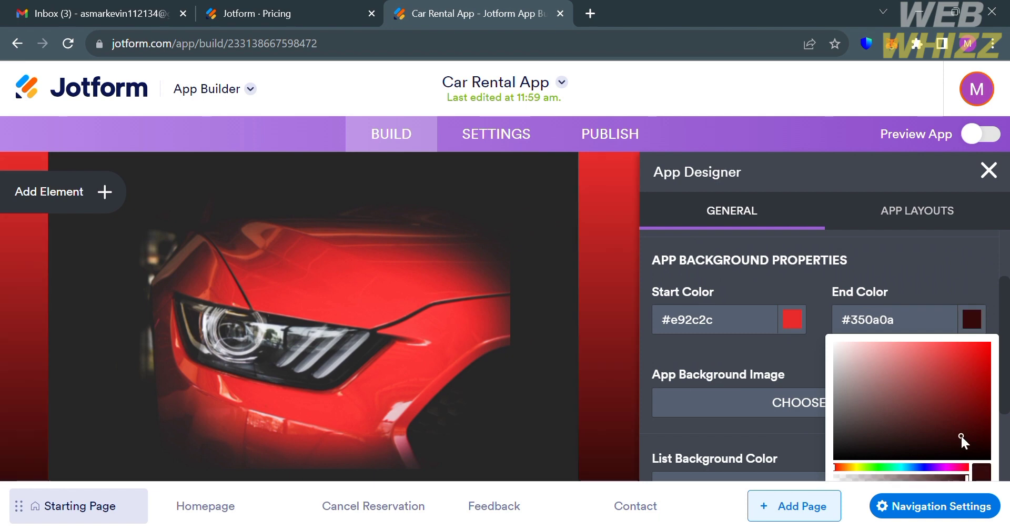
click(970, 282)
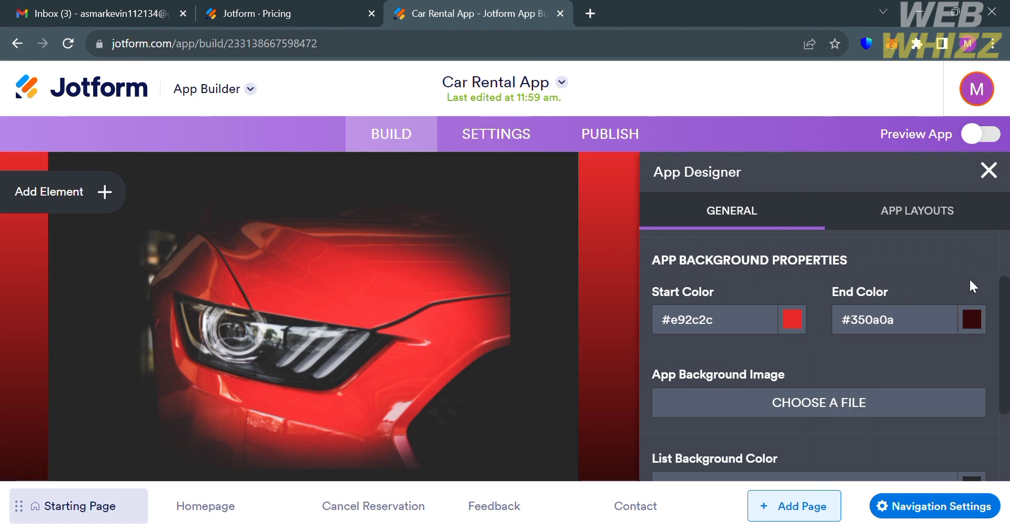
scroll(818, 428, down, 2)
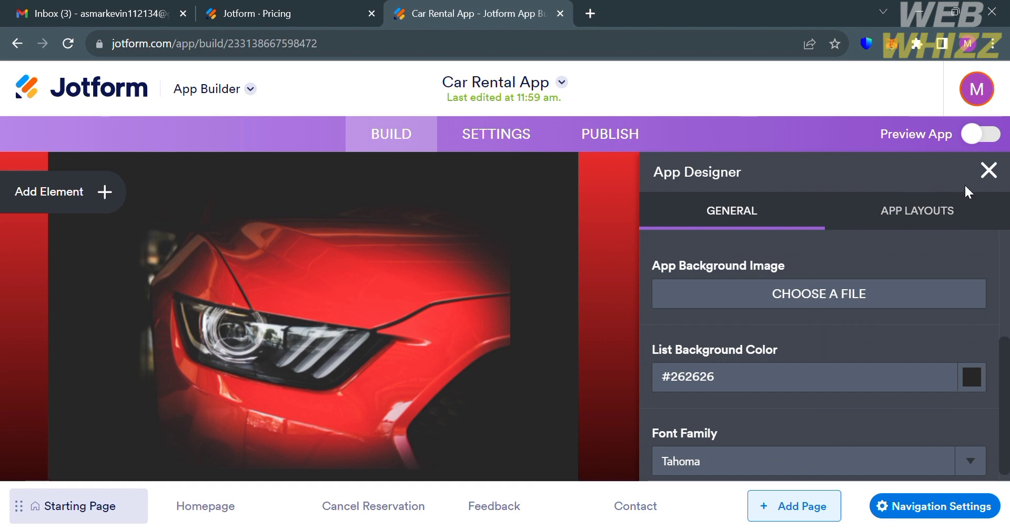
click(988, 171)
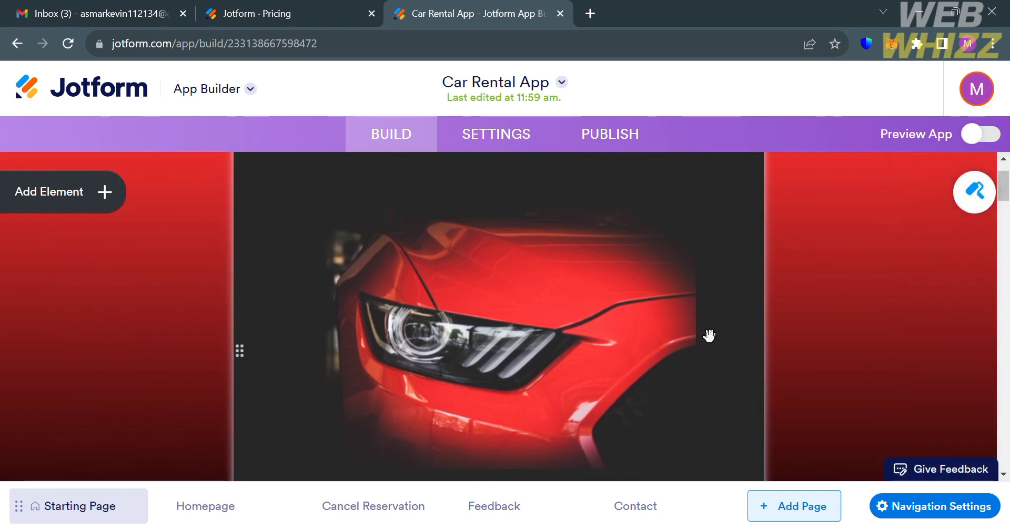
Step: Look through the Homepage content, including the Great Offers image slider, the Reserve a Car card and the buttons below it
scroll(708, 336, down, 10)
scroll(702, 331, down, 4)
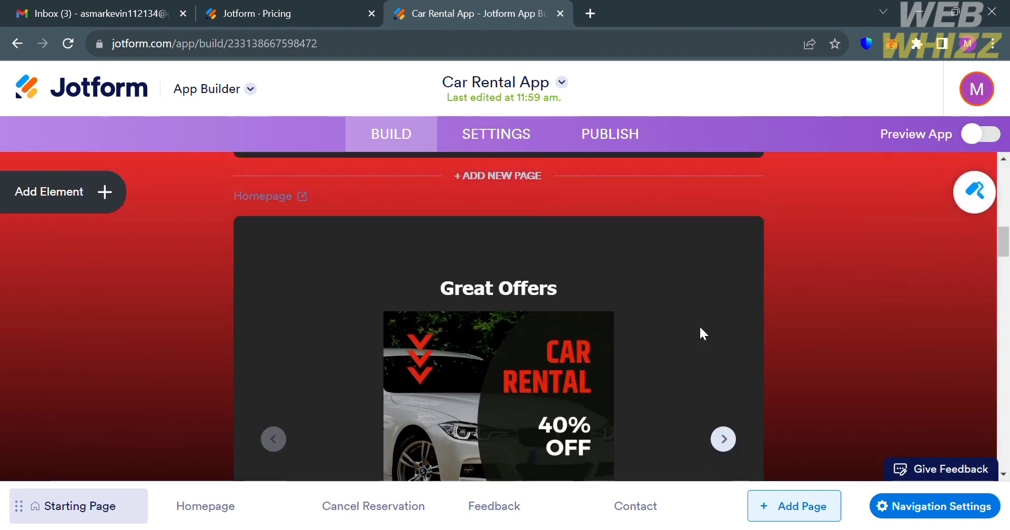
scroll(700, 328, up, 6)
scroll(701, 328, down, 2)
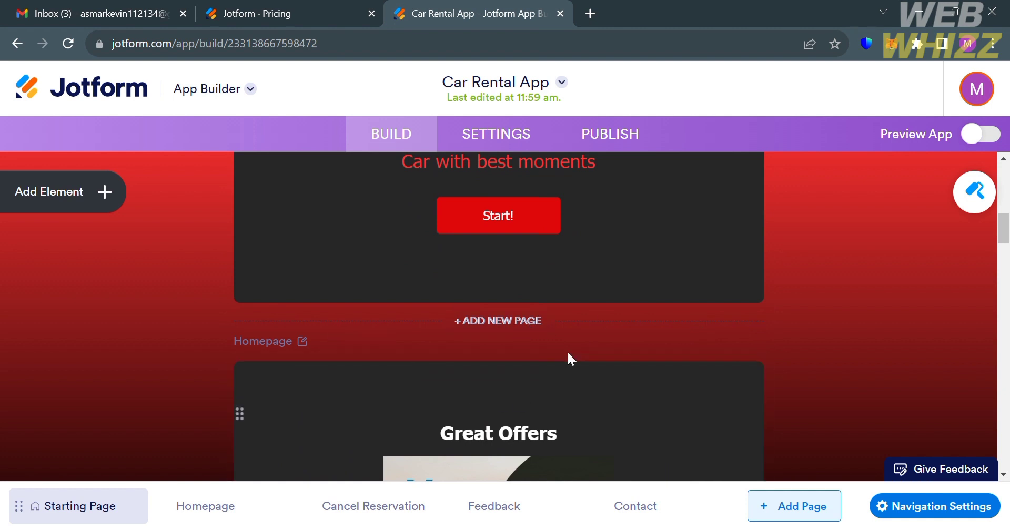
scroll(582, 412, down, 2)
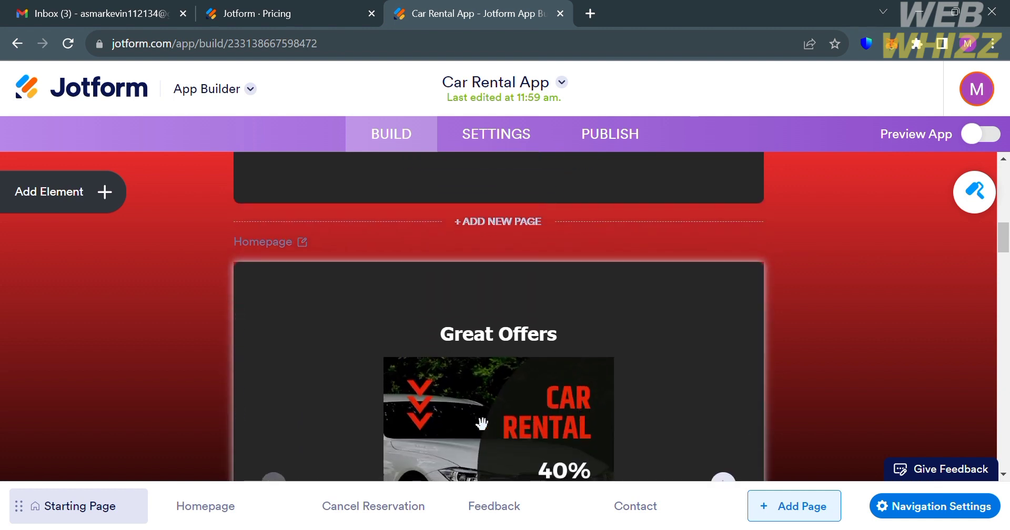
scroll(620, 384, down, 7)
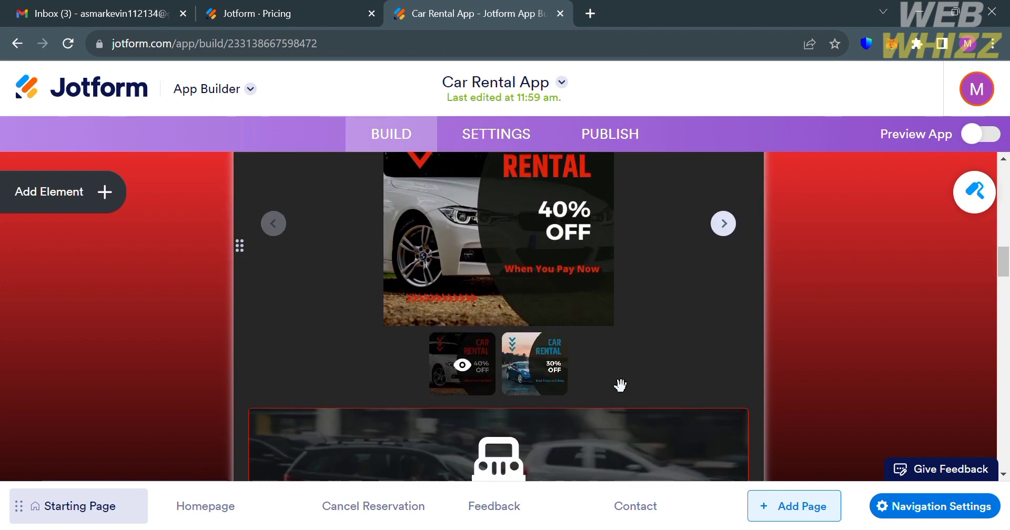
scroll(405, 329, up, 4)
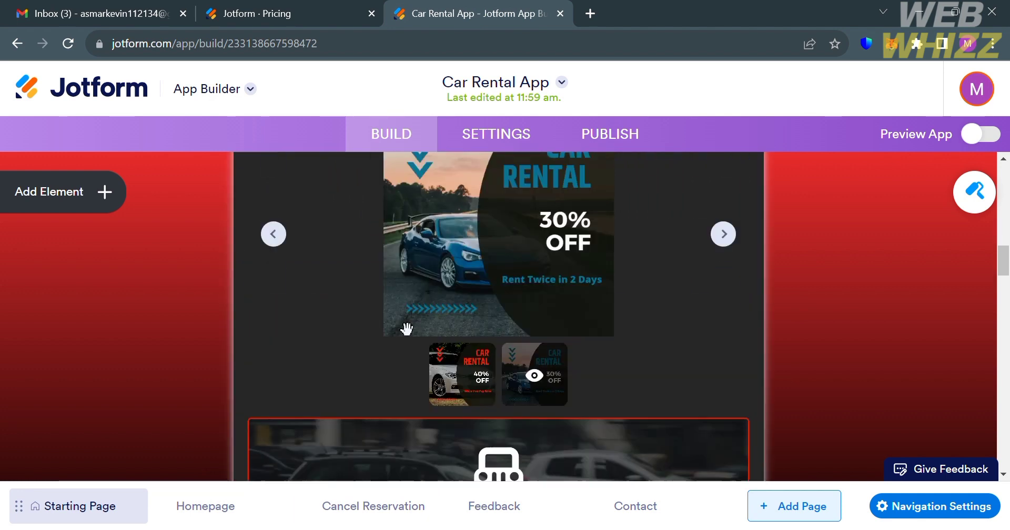
scroll(588, 327, up, 2)
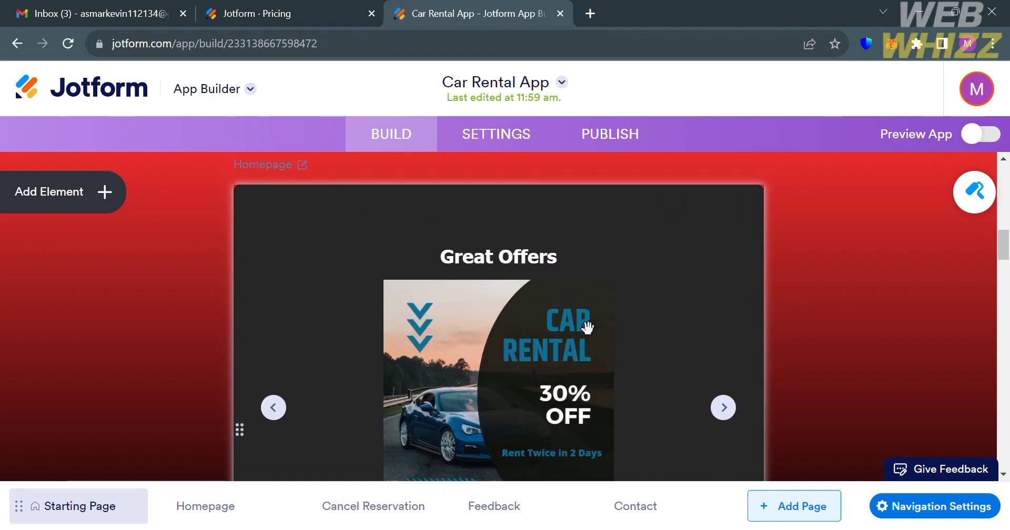
click(721, 408)
scroll(624, 403, down, 5)
scroll(625, 402, down, 4)
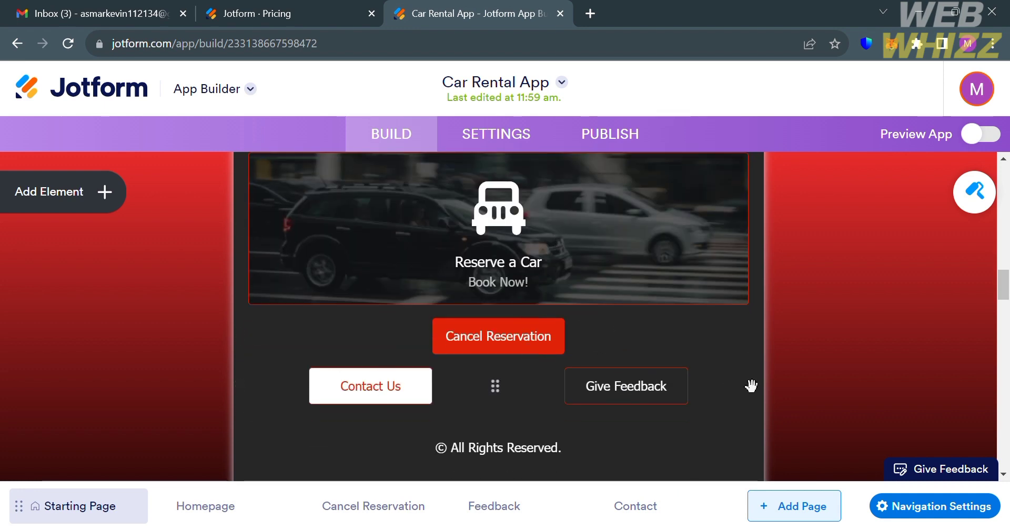
scroll(652, 400, up, 2)
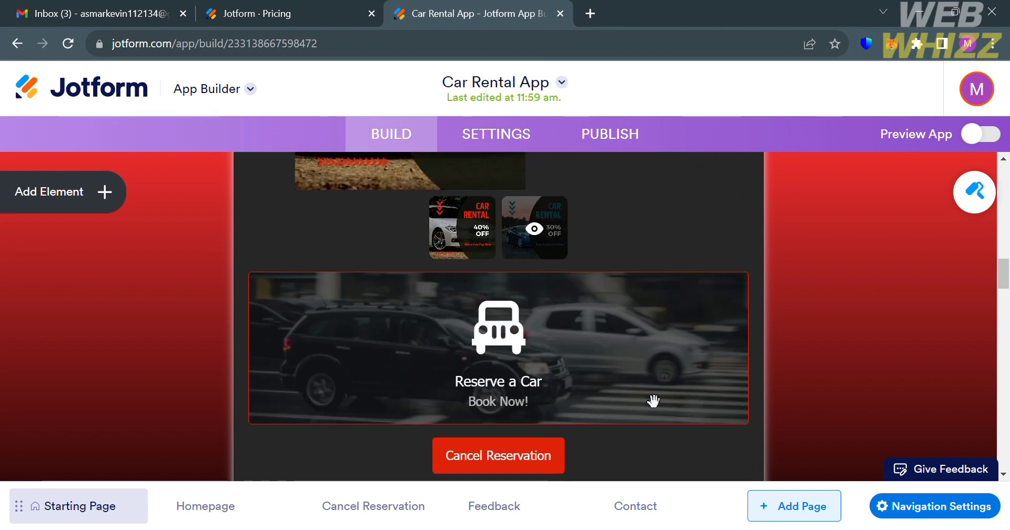
Step: Open the form behind the Homepage's Reserve a Car card for editing and review its fields from Pick-up Location to Personal Information
click(703, 344)
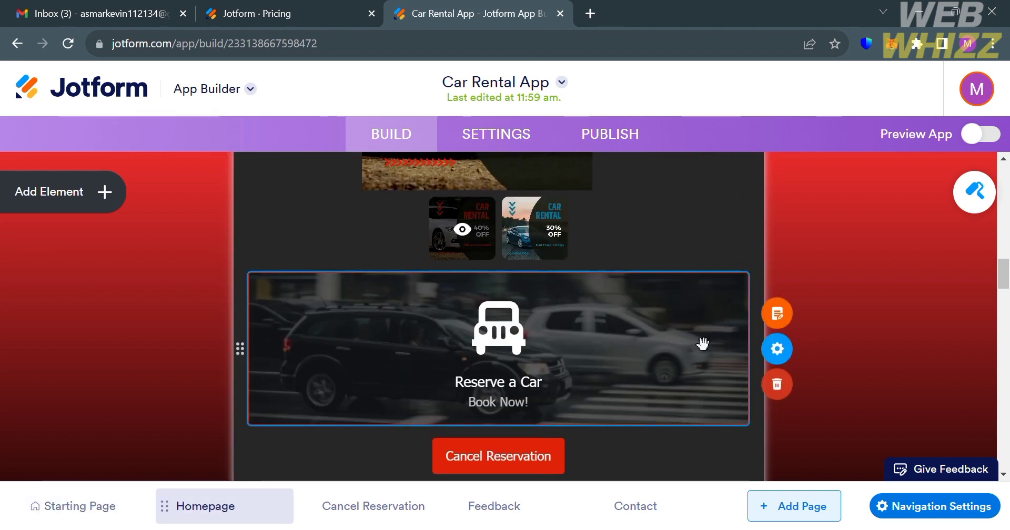
click(778, 325)
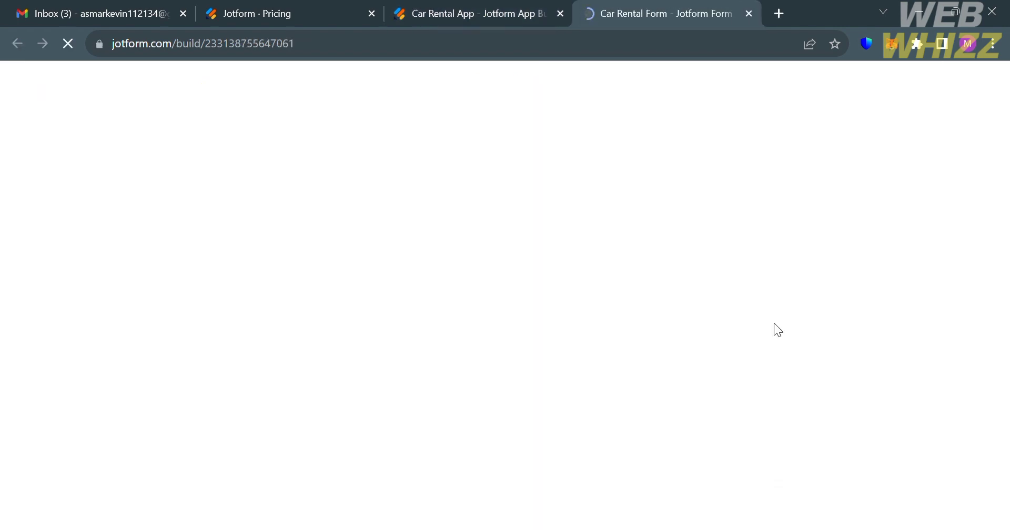
scroll(752, 408, down, 3)
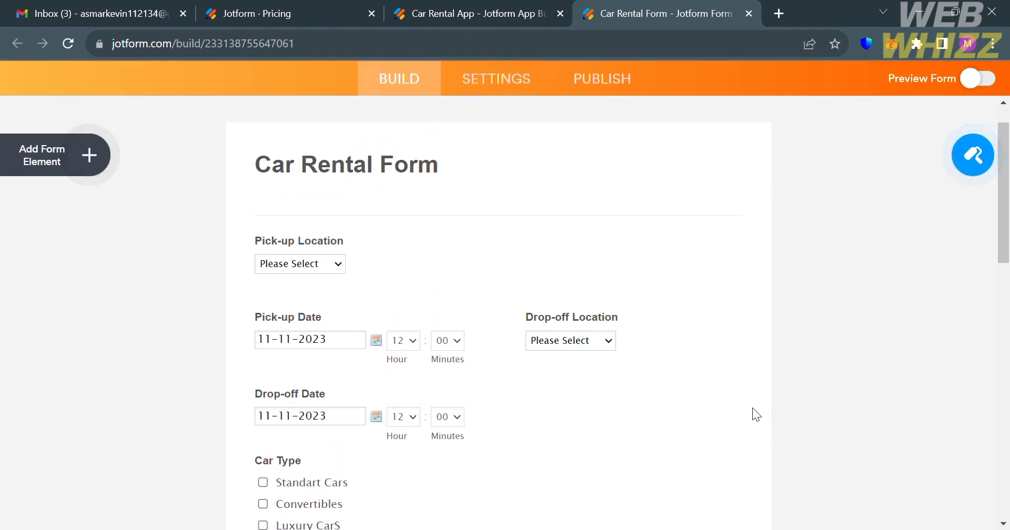
click(326, 268)
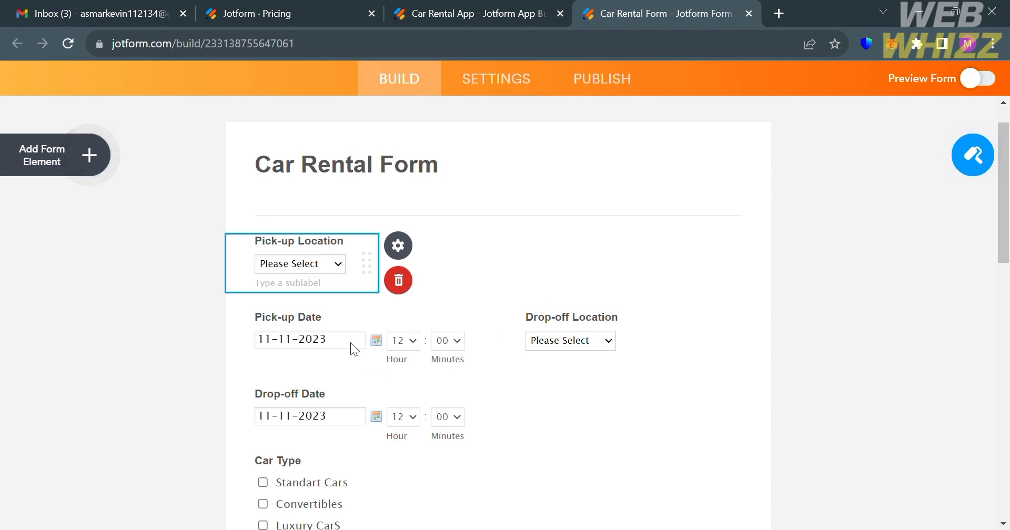
click(570, 368)
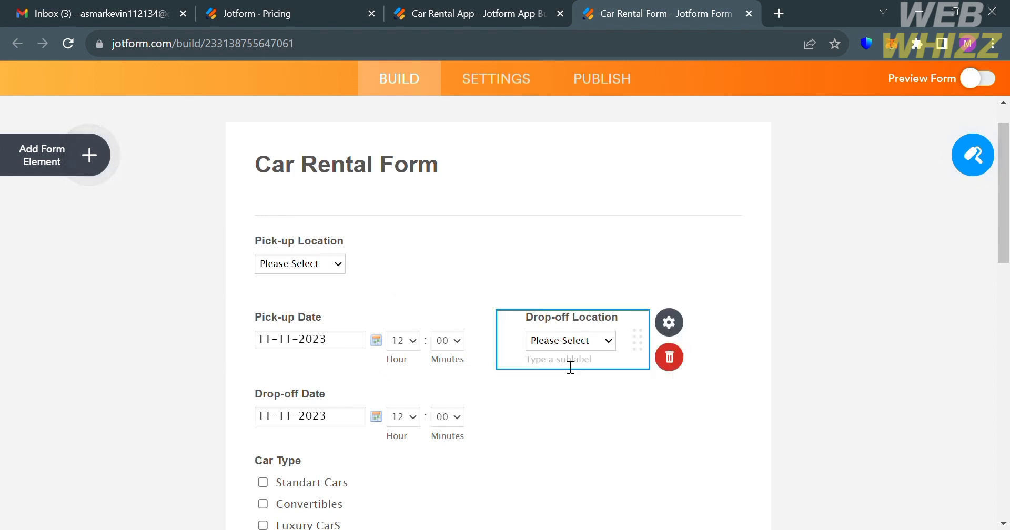
scroll(563, 360, down, 3)
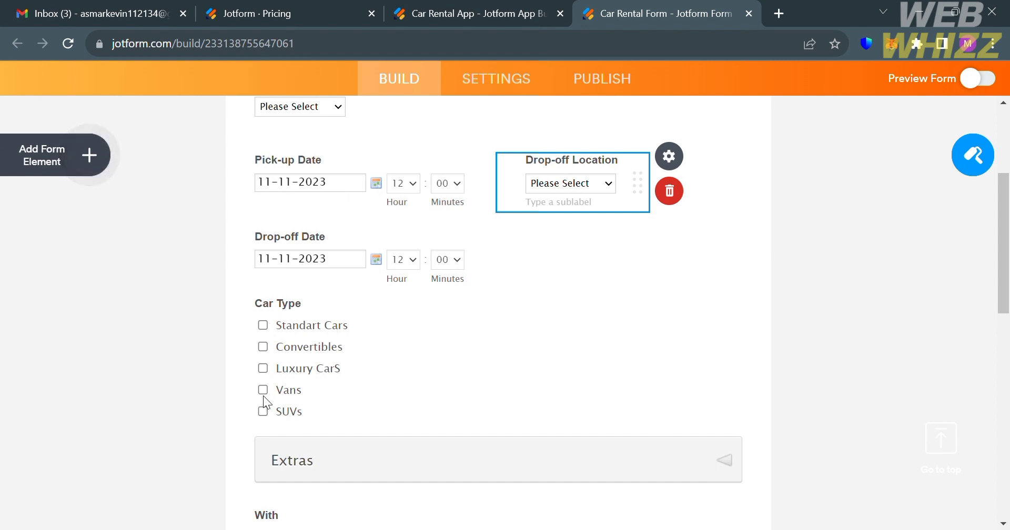
scroll(694, 436, down, 2)
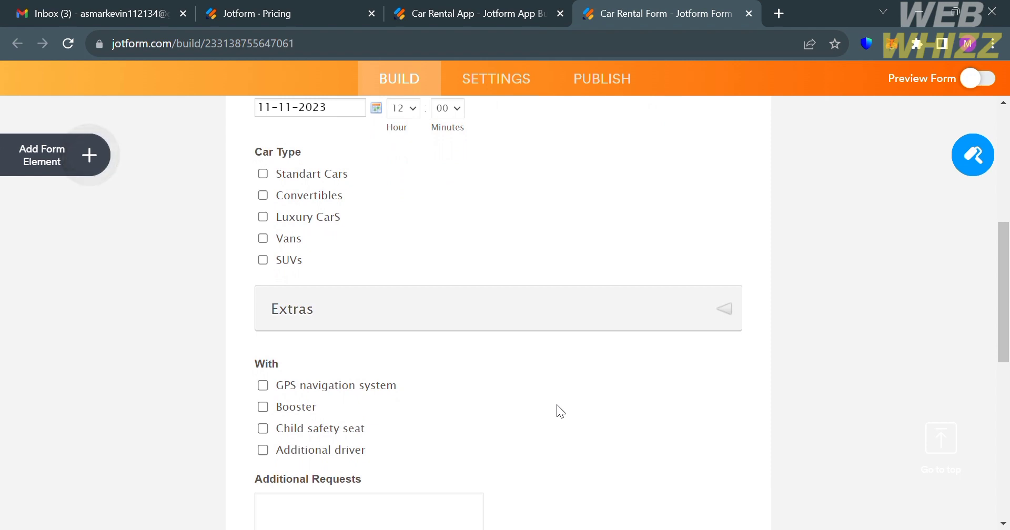
scroll(559, 411, down, 5)
scroll(556, 404, down, 2)
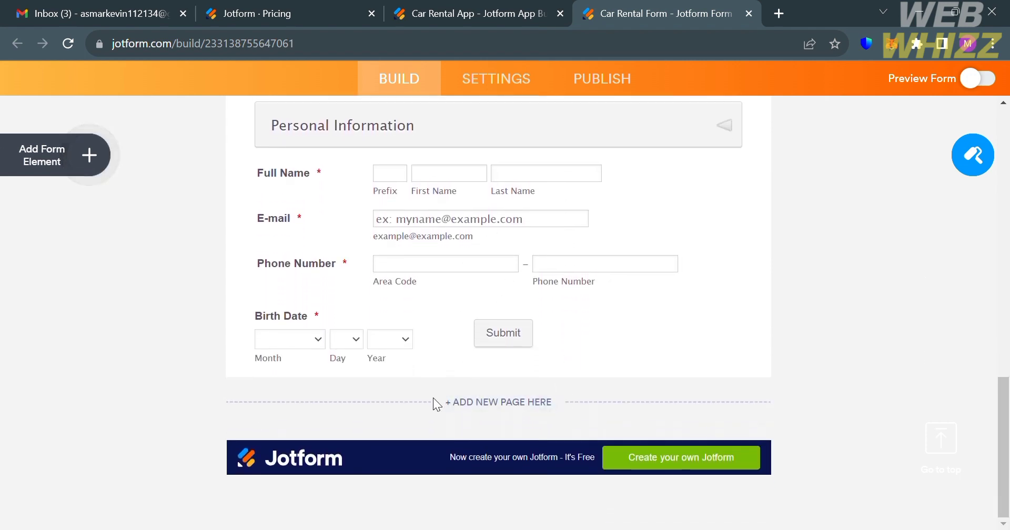
scroll(433, 398, up, 5)
scroll(434, 398, up, 8)
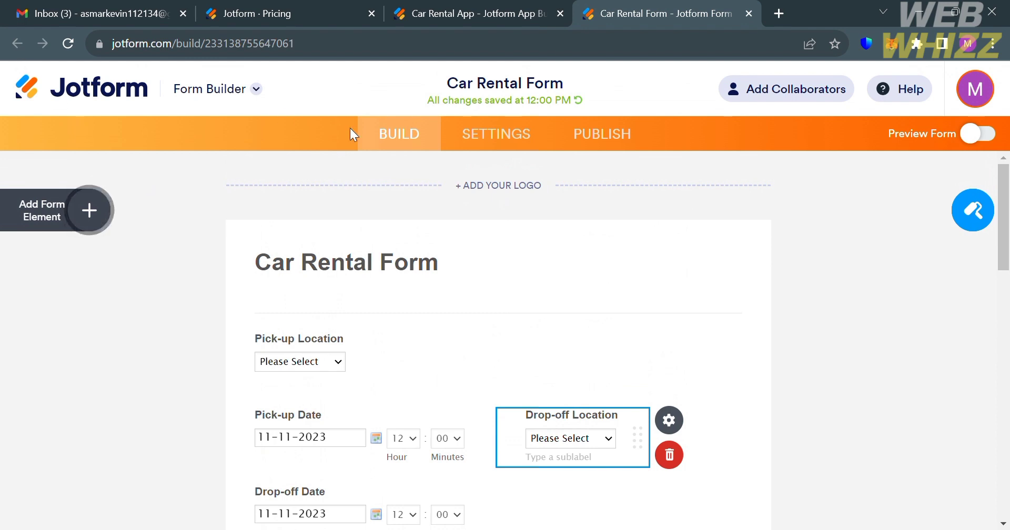
Step: Switch back to the Car Rental App builder, open the list of app elements and check which existing forms can be added
click(473, 9)
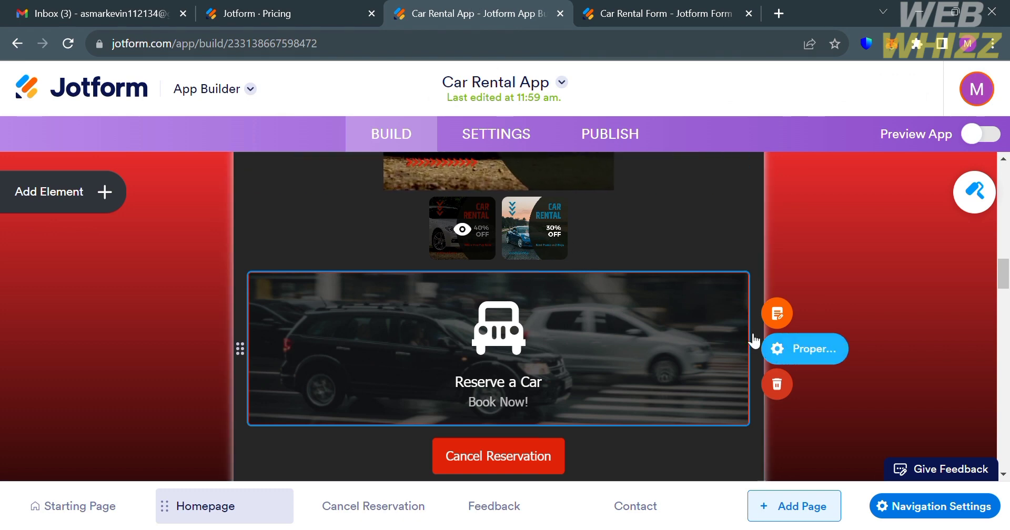
scroll(742, 403, down, 2)
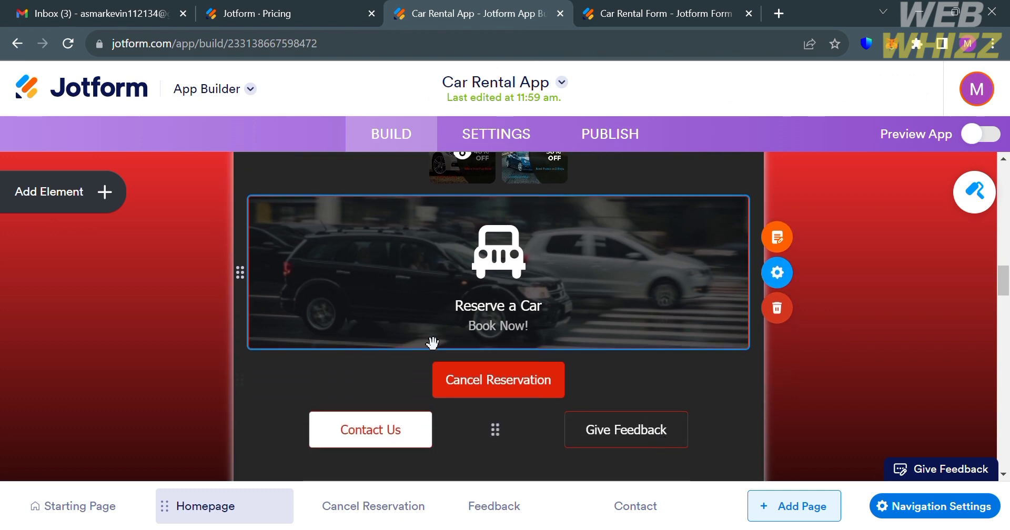
click(106, 198)
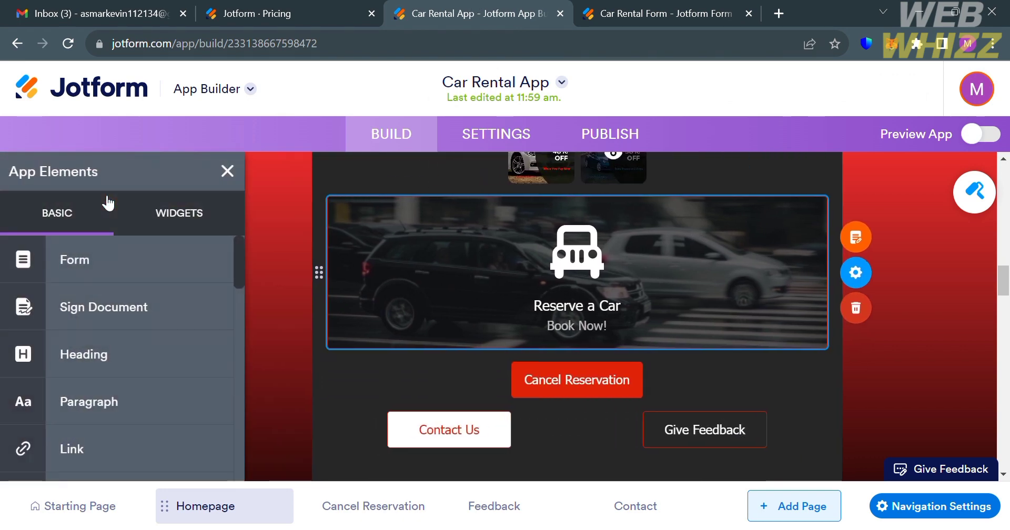
scroll(129, 367, down, 1)
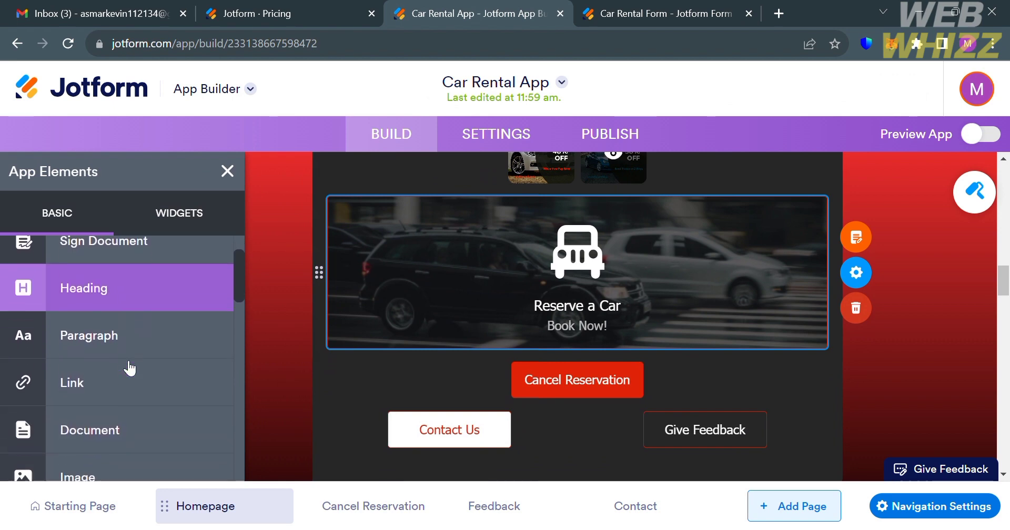
scroll(126, 365, up, 1)
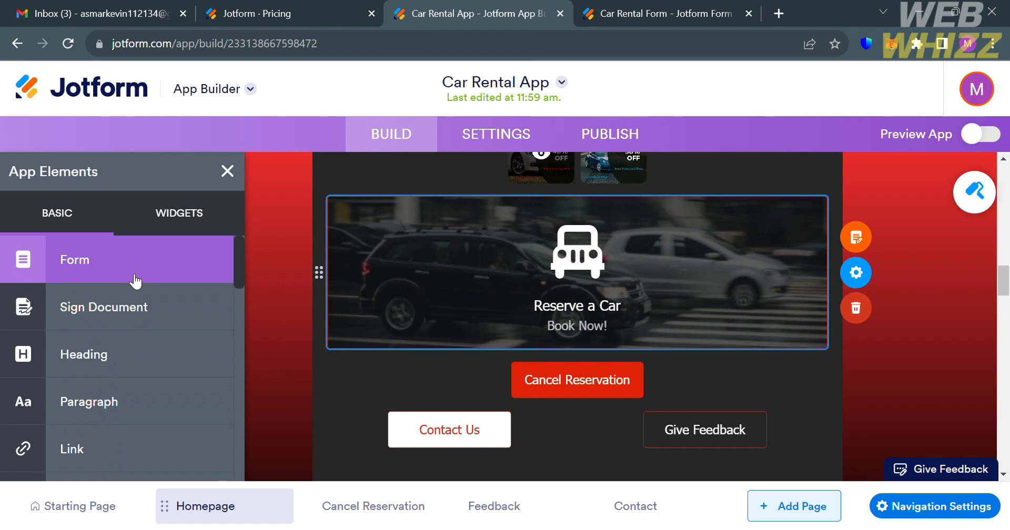
click(135, 280)
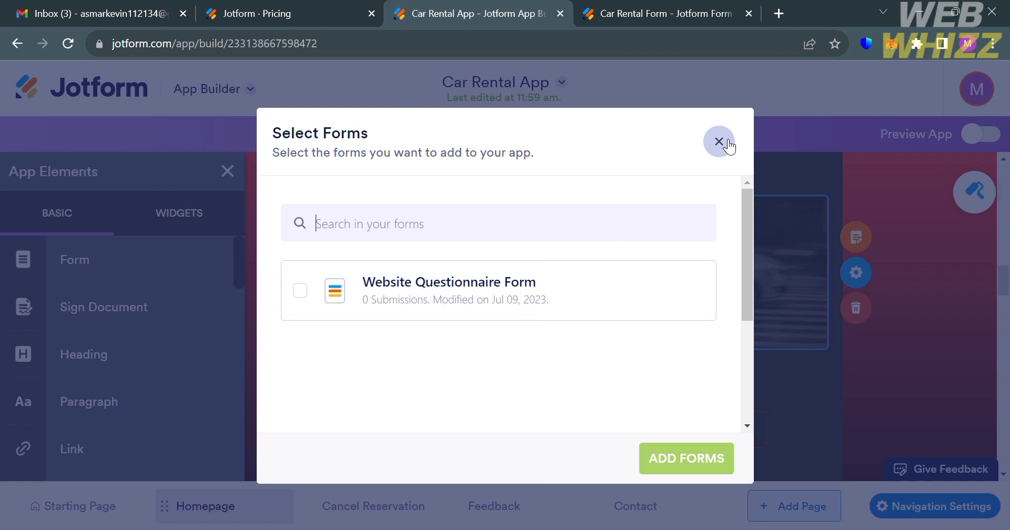
click(719, 142)
Step: Select the Homepage's Cancel Reservation button and look through the basic app elements from Form to Product List
scroll(658, 349, down, 3)
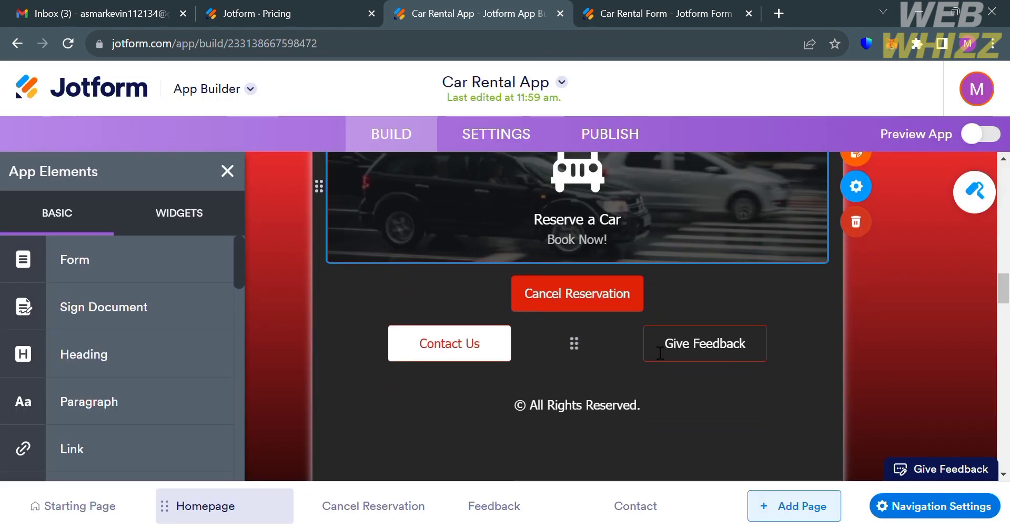
click(734, 310)
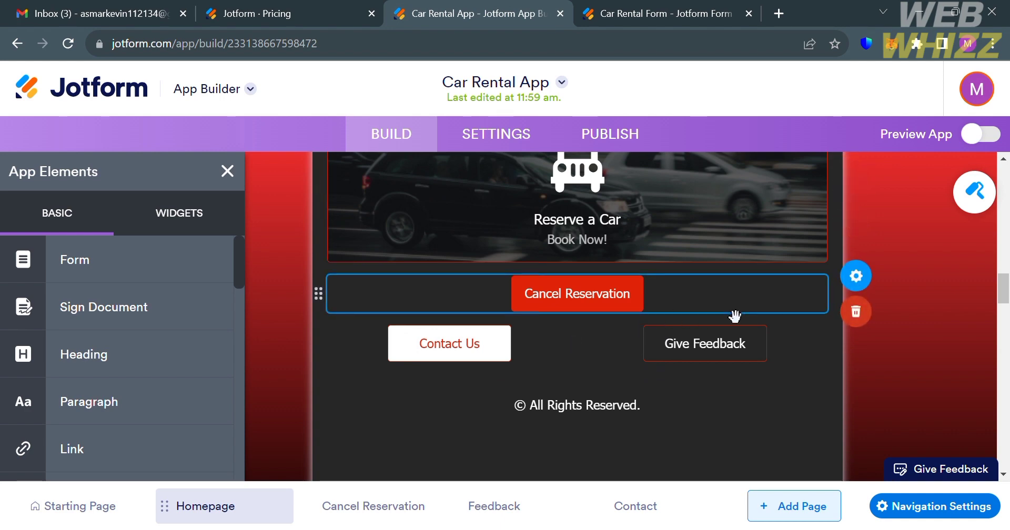
scroll(139, 357, down, 6)
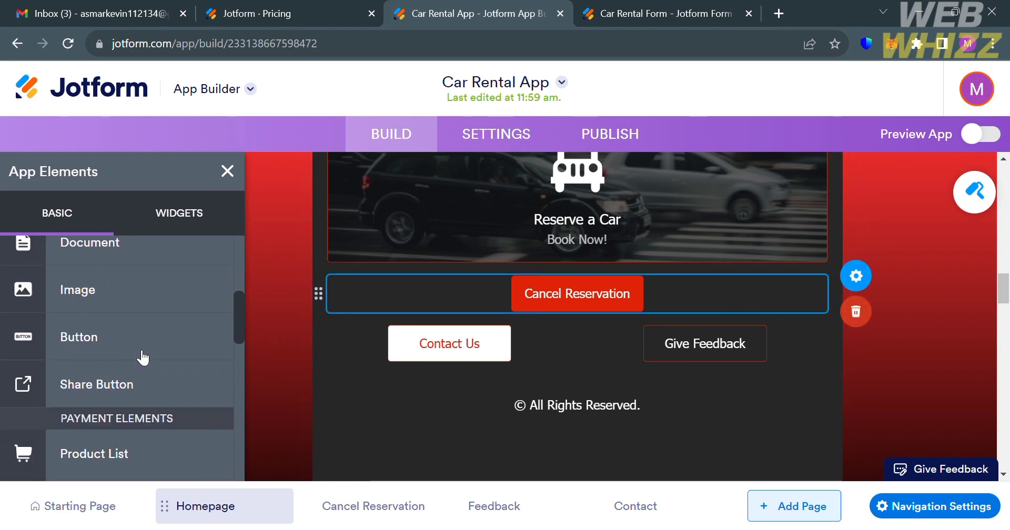
scroll(142, 358, up, 6)
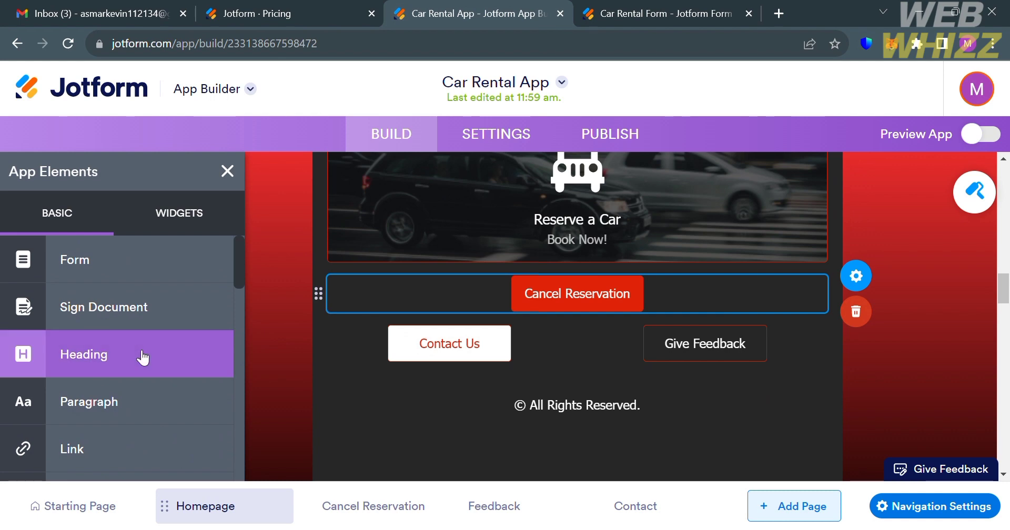
scroll(142, 357, down, 2)
scroll(142, 357, down, 3)
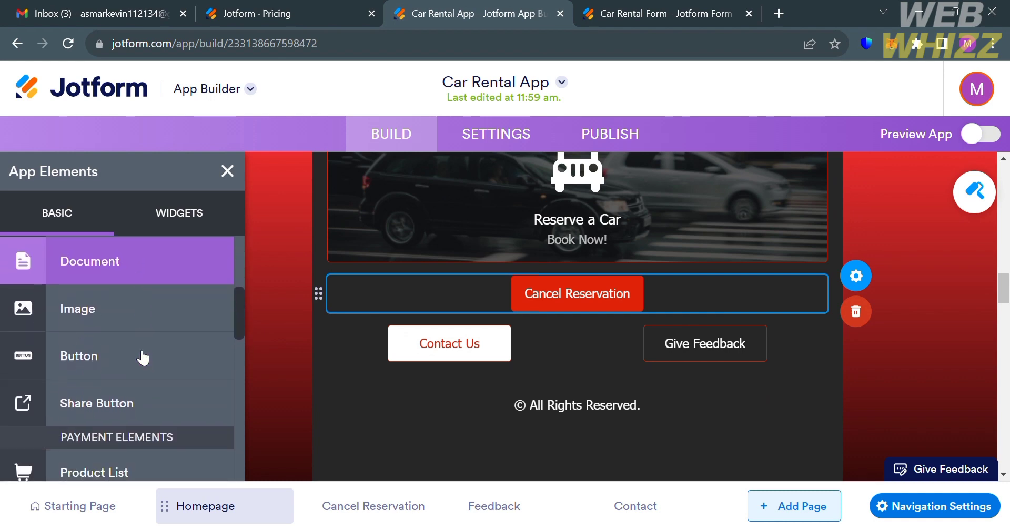
scroll(141, 357, up, 5)
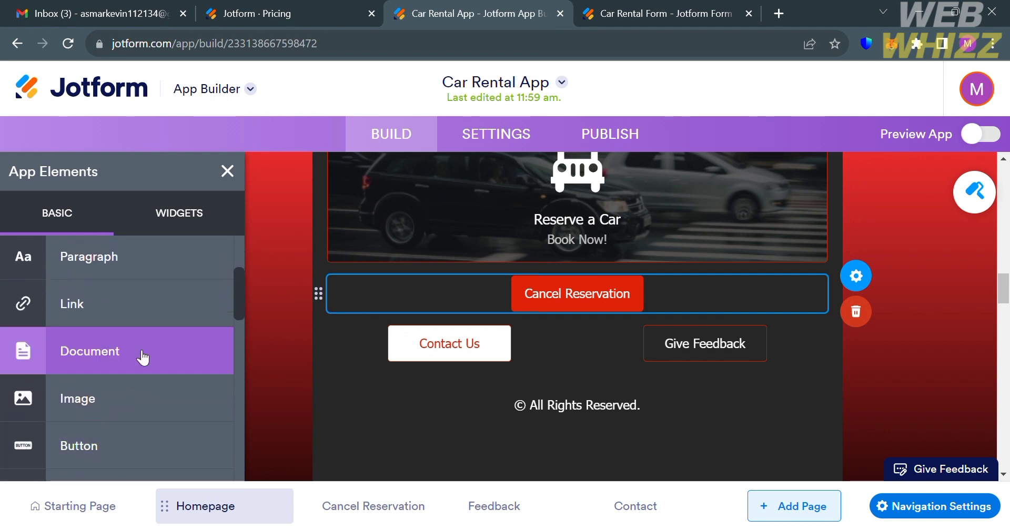
Step: Add the existing Website Questionnaire Form to the Homepage as a form element
key(Delete)
click(92, 259)
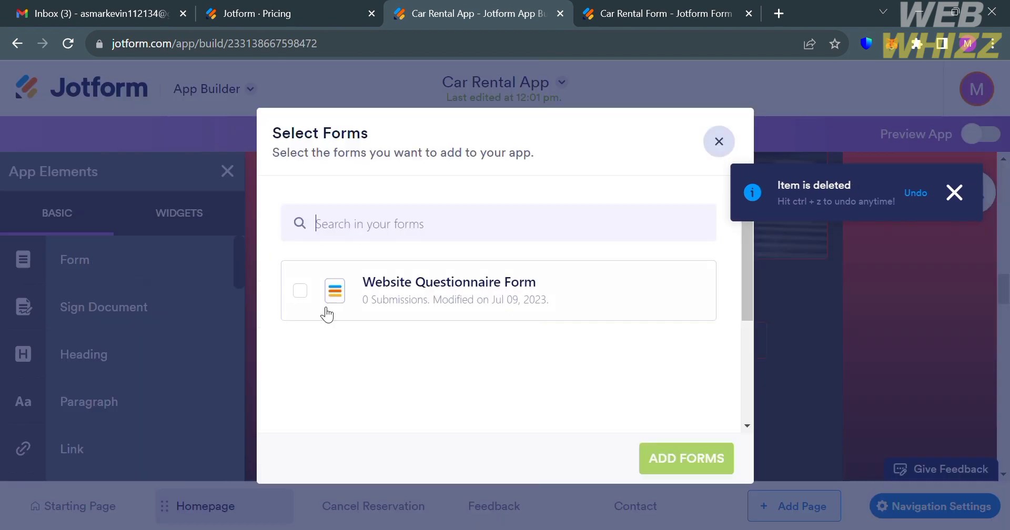
click(545, 310)
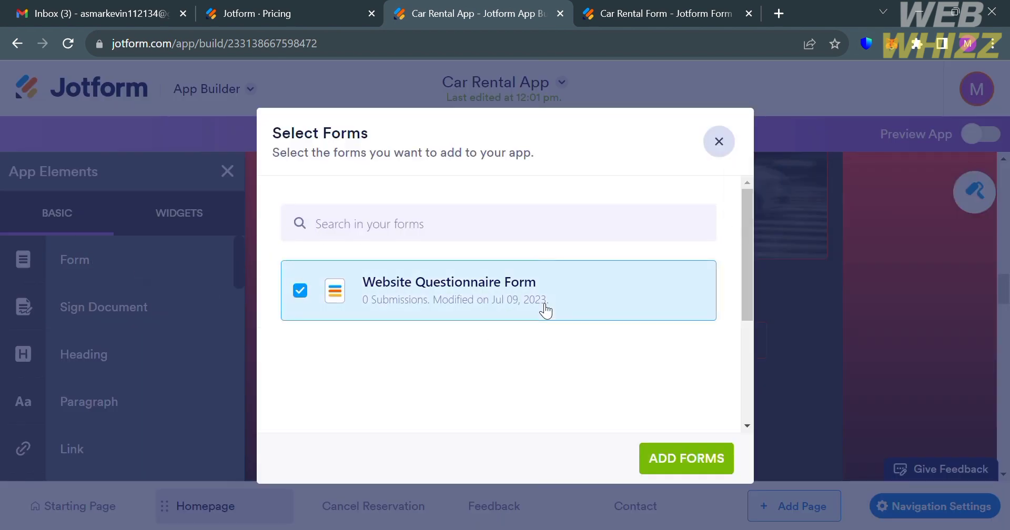
click(697, 462)
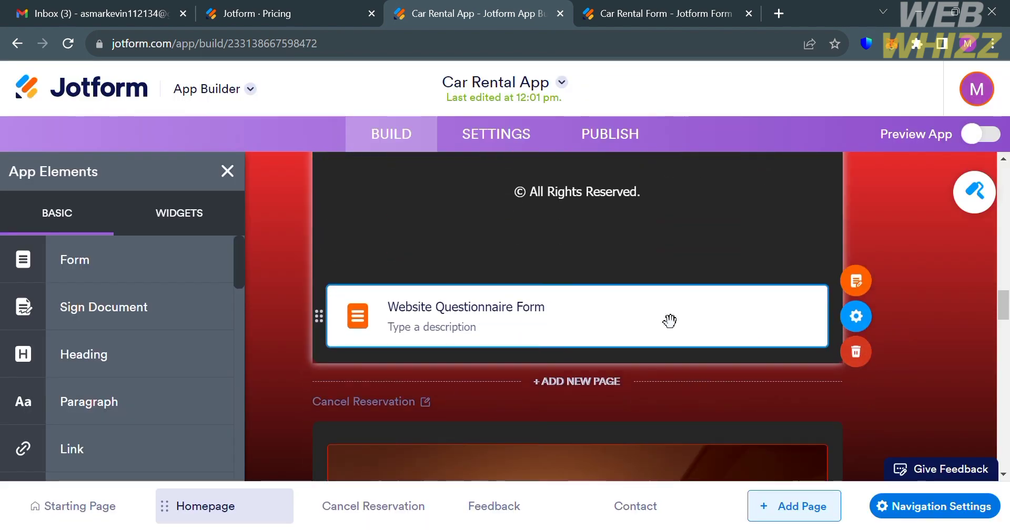
scroll(668, 321, up, 4)
scroll(667, 321, down, 4)
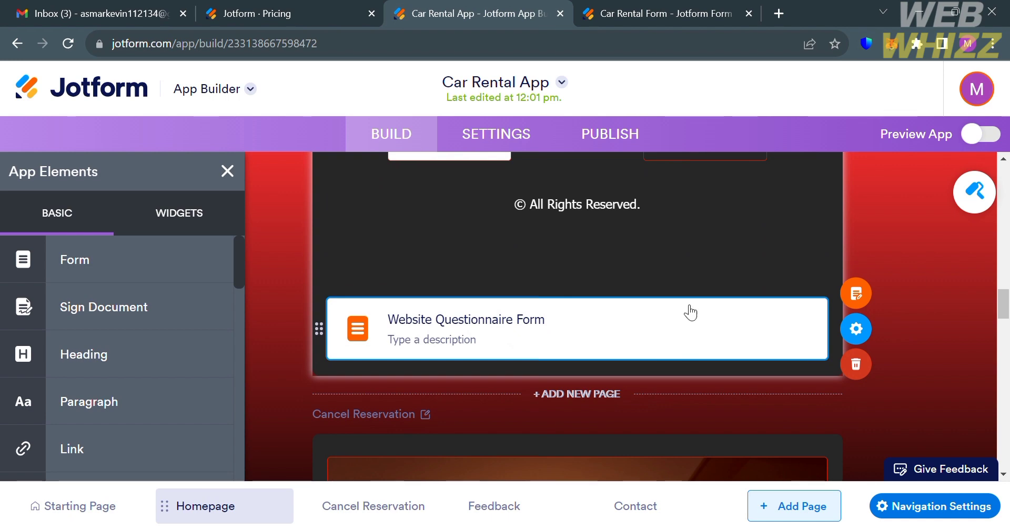
Step: Try to move the Website Questionnaire Form element up the Homepage to a place below the Cancel Reservation button
drag(689, 311, 700, 232)
scroll(701, 232, up, 13)
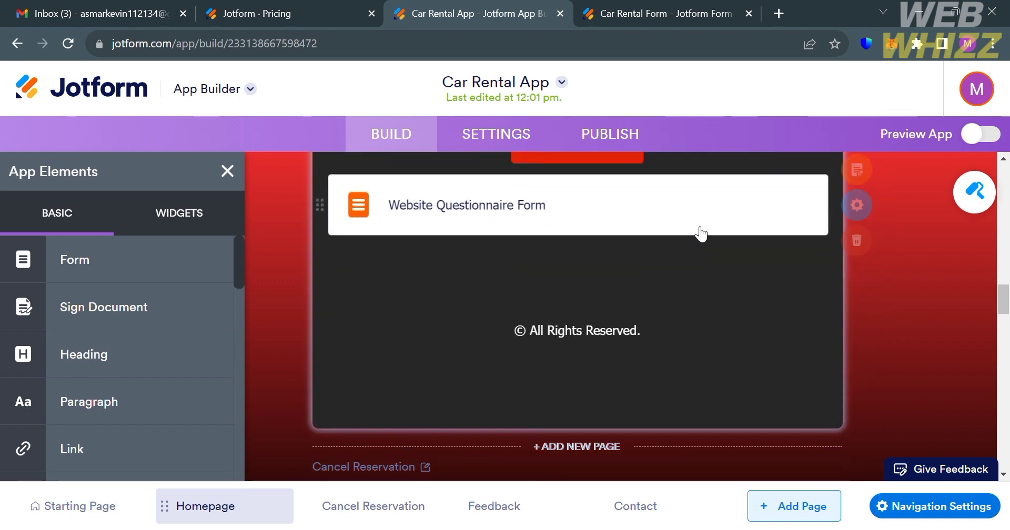
scroll(704, 235, down, 7)
scroll(700, 232, down, 8)
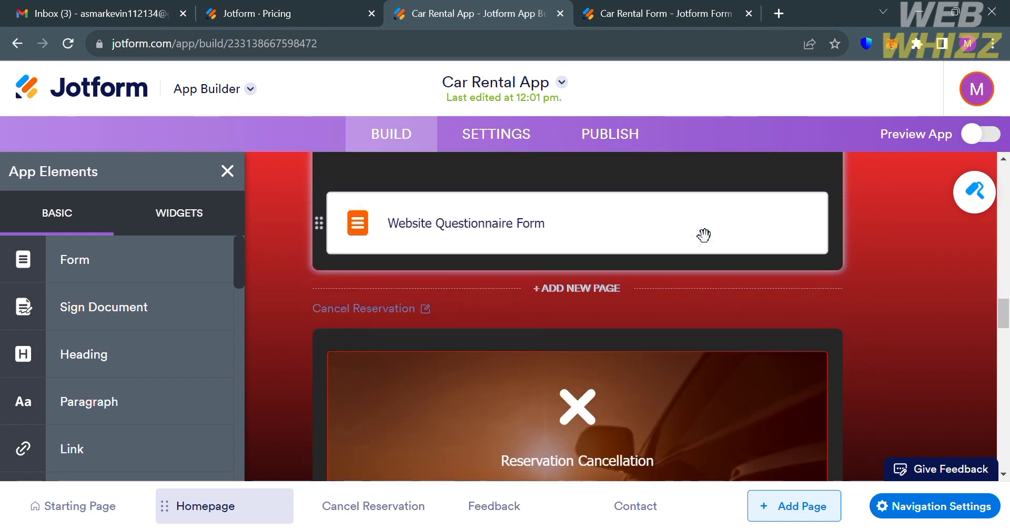
scroll(703, 232, up, 2)
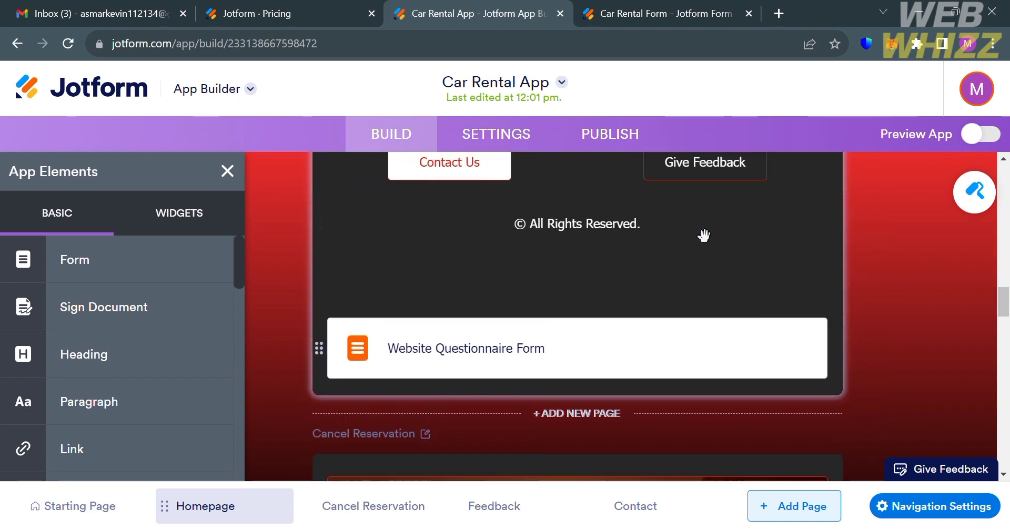
Step: Turn on Show form in the Website Questionnaire Form's properties and view the embedded form on the Homepage
click(764, 363)
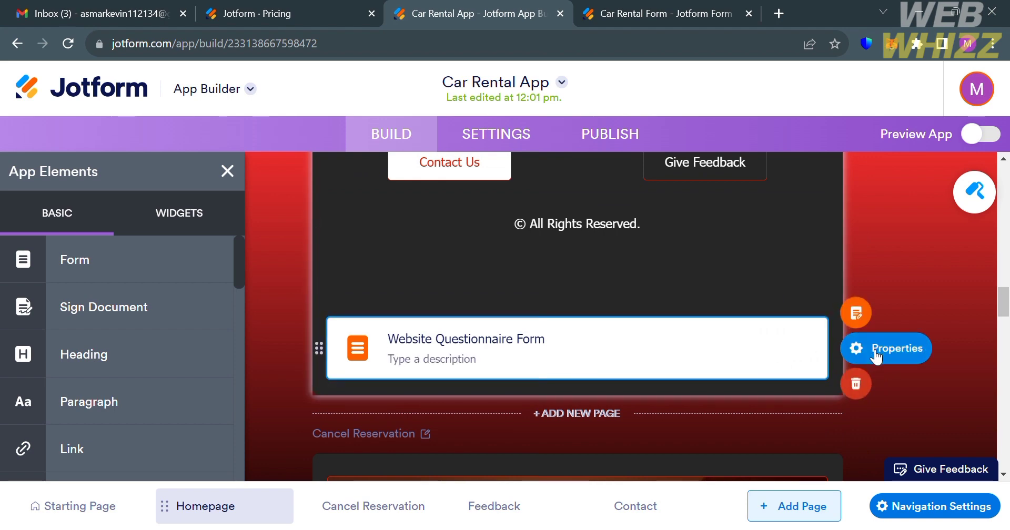
click(856, 349)
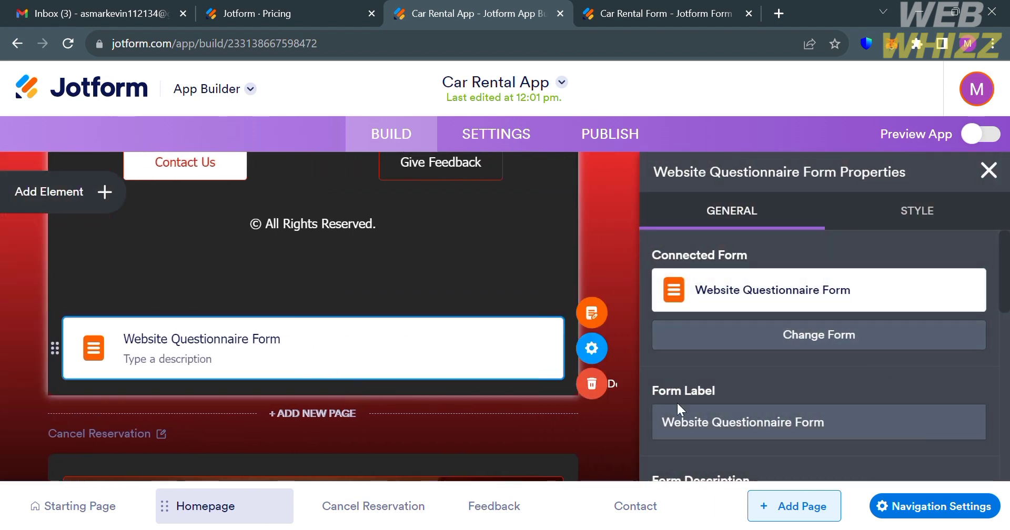
scroll(756, 441, down, 4)
scroll(753, 443, down, 2)
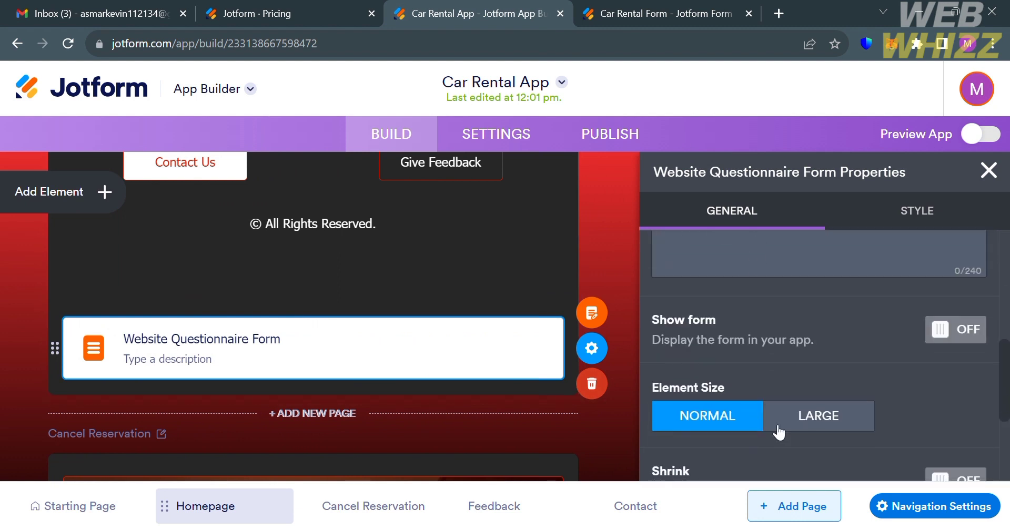
click(981, 330)
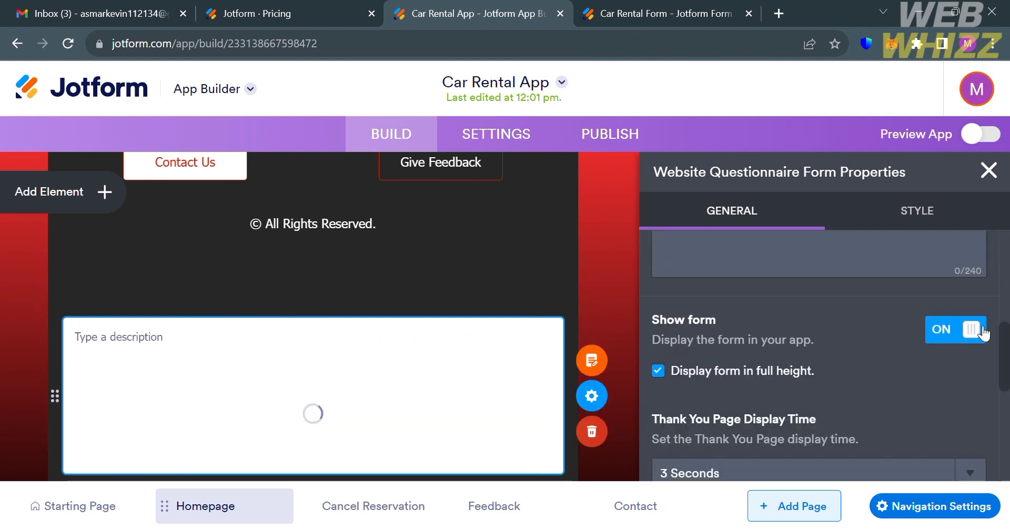
scroll(389, 379, down, 3)
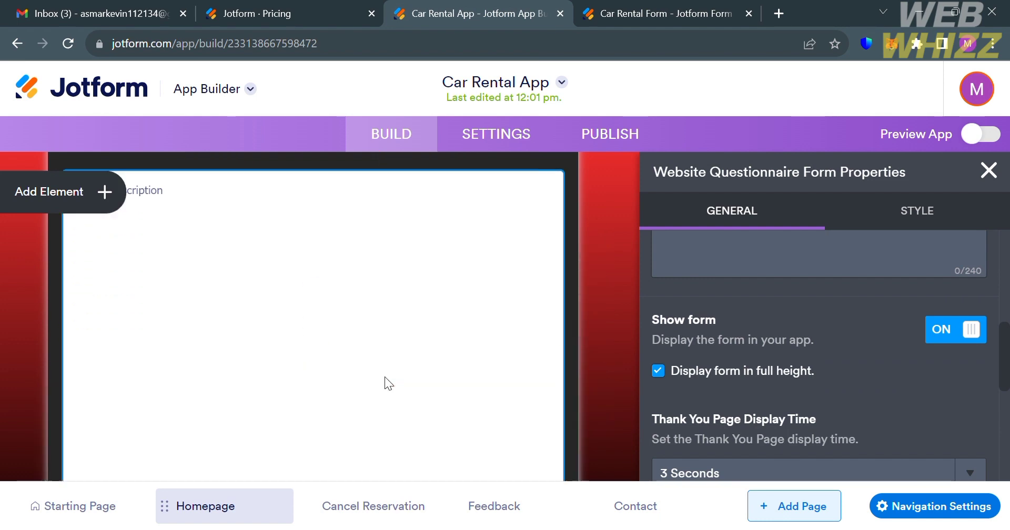
scroll(238, 331, down, 6)
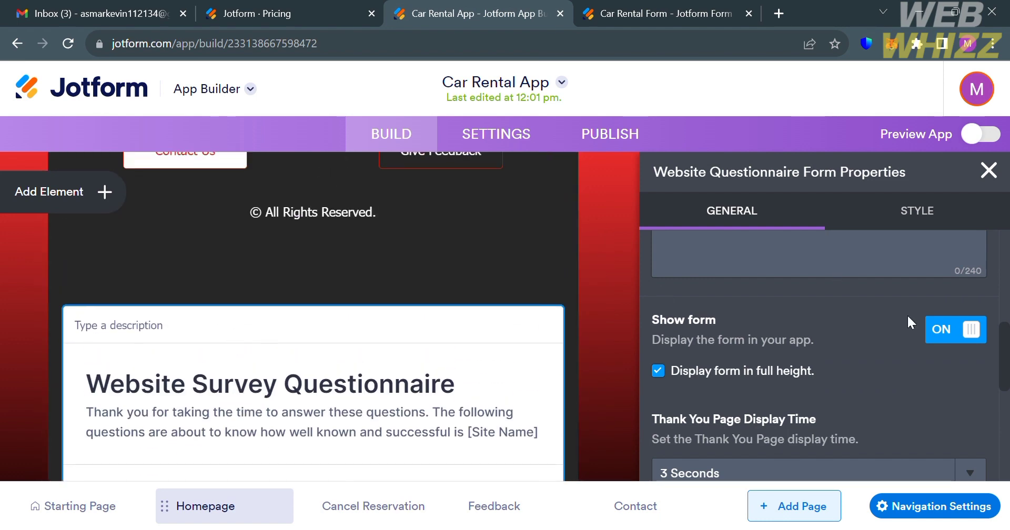
Step: Turn off Show form for the Website Questionnaire Form, close its properties and delete the element from the Homepage
click(964, 317)
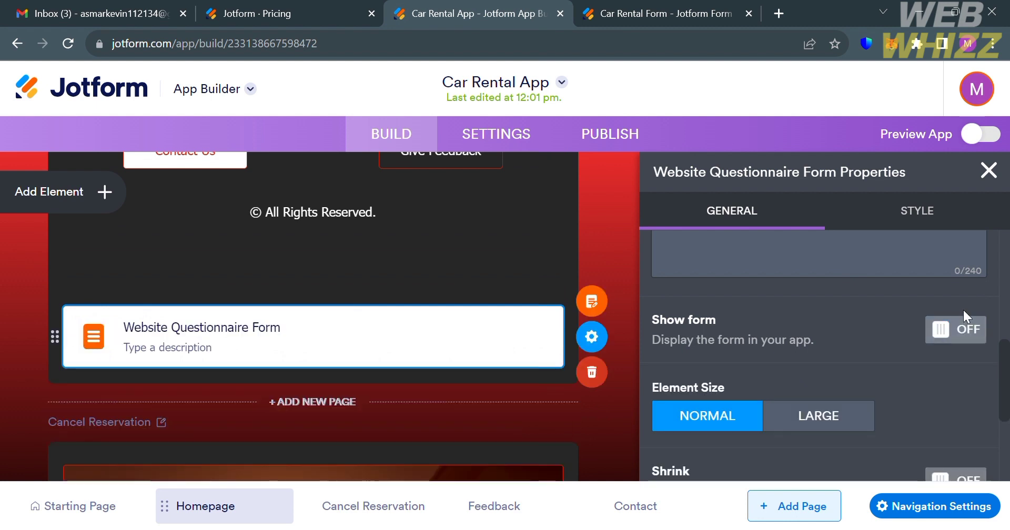
click(994, 180)
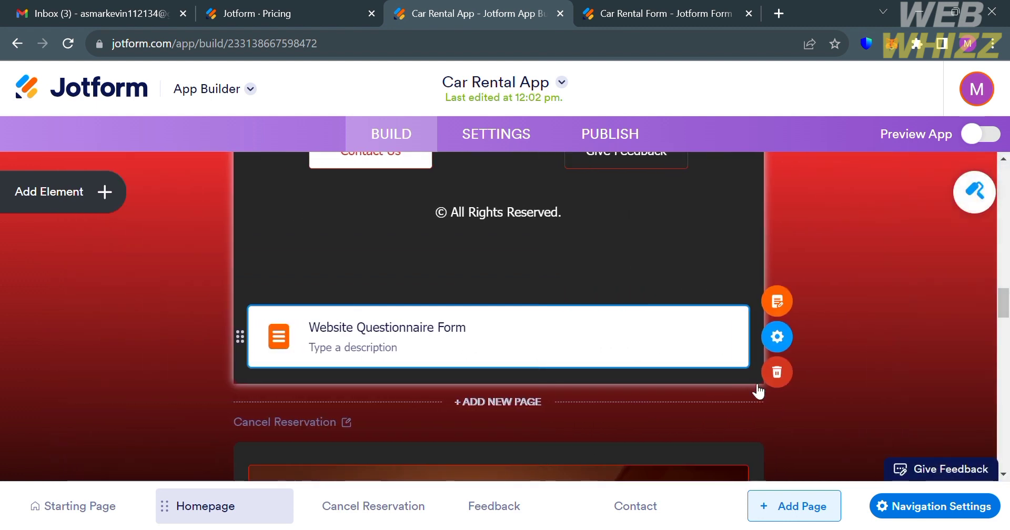
click(794, 375)
Step: Try the Shrink option on the Homepage's Cancel Reservation button, turn it back off and close the button's properties
scroll(725, 314, up, 4)
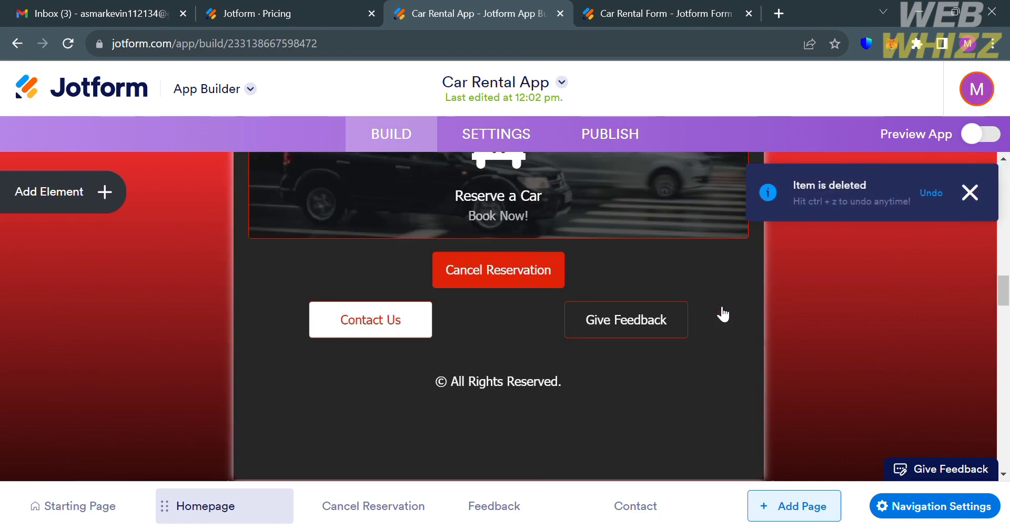
mouse_move(778, 295)
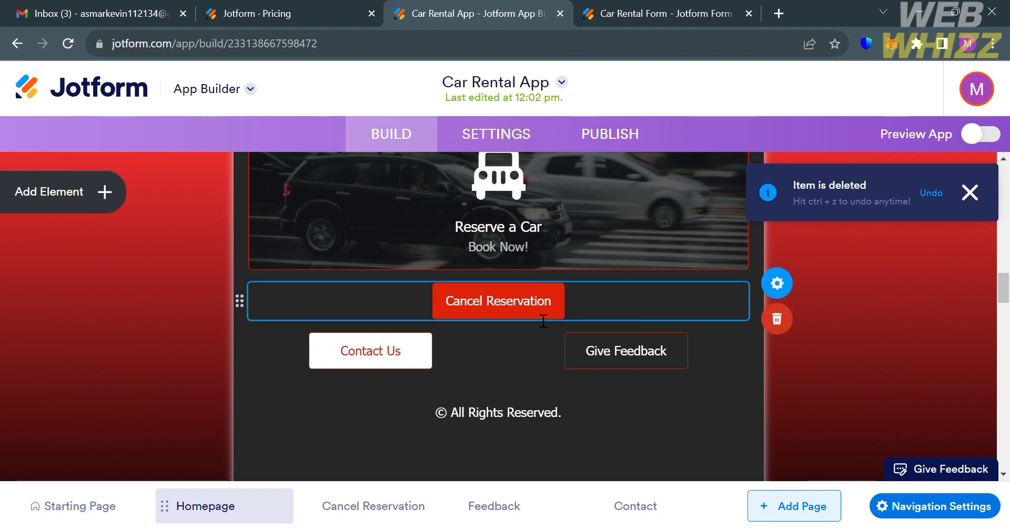
click(785, 289)
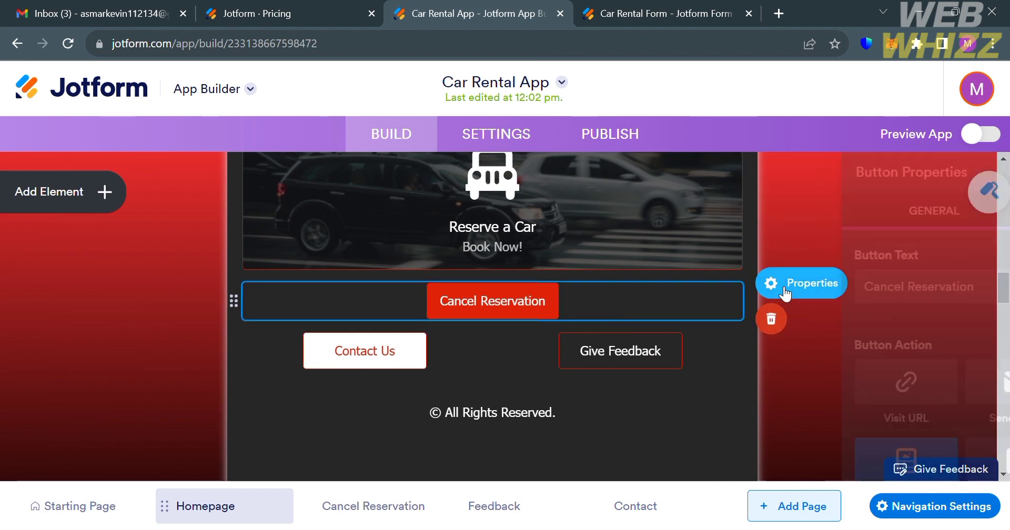
scroll(809, 358, down, 5)
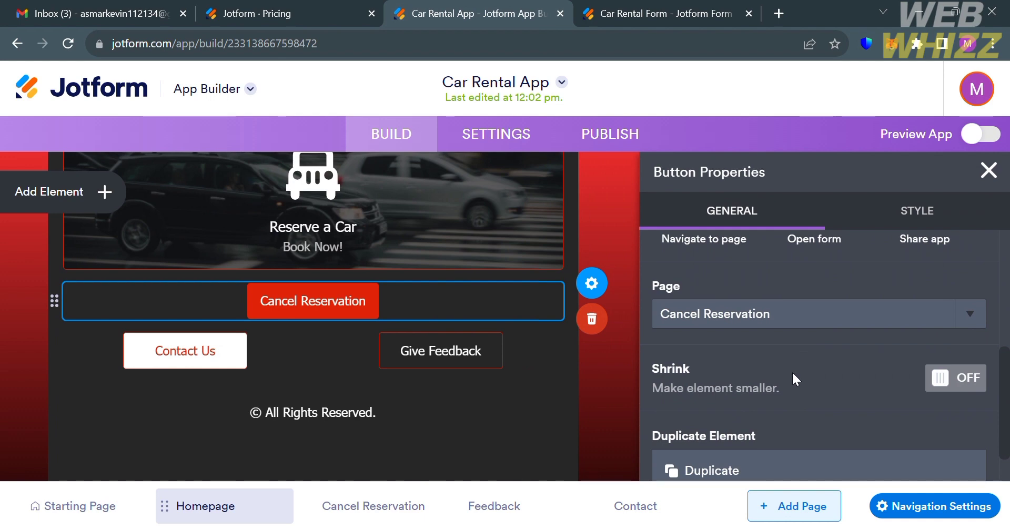
scroll(866, 428, down, 1)
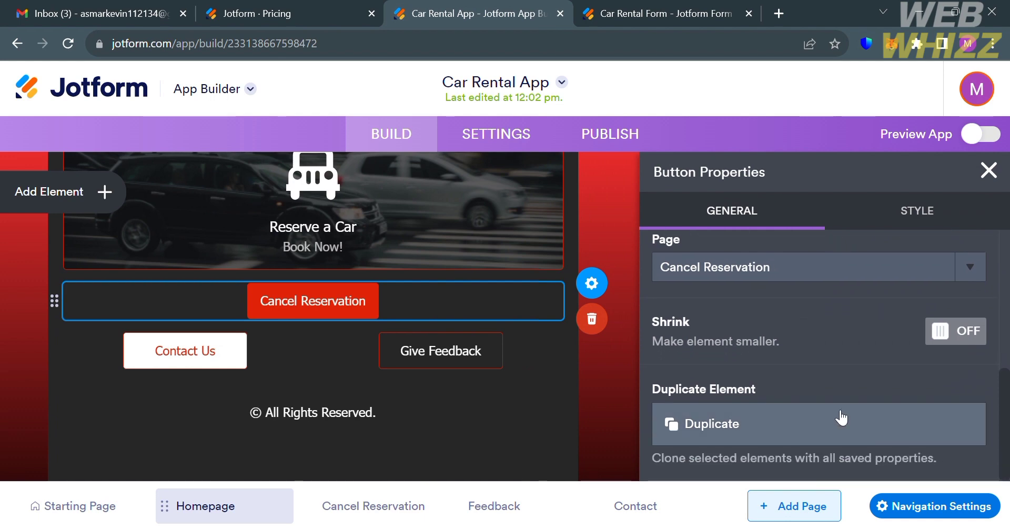
click(945, 341)
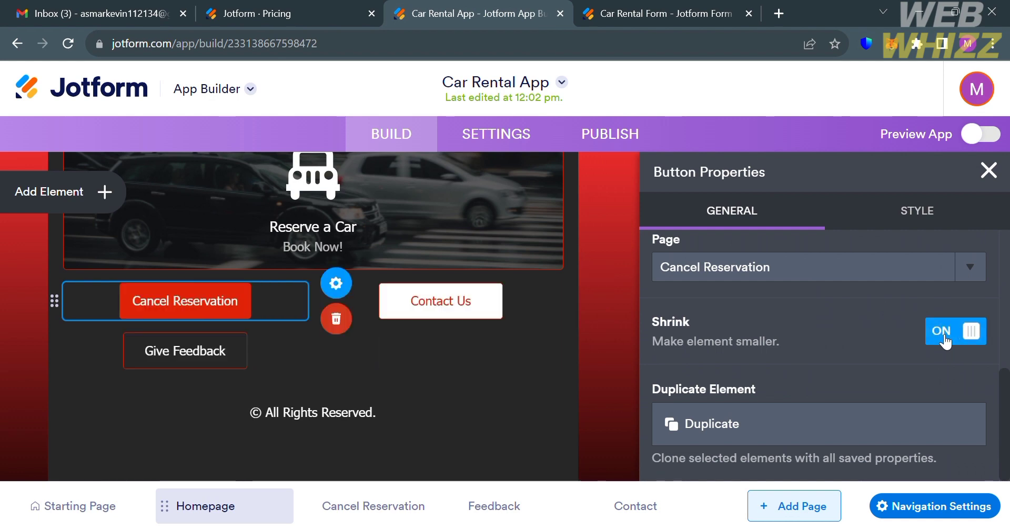
click(945, 340)
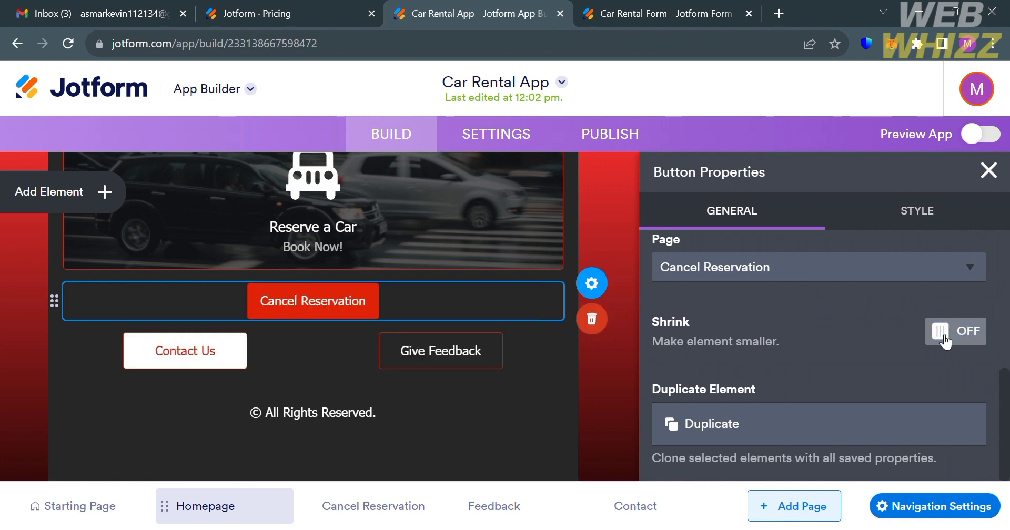
click(989, 171)
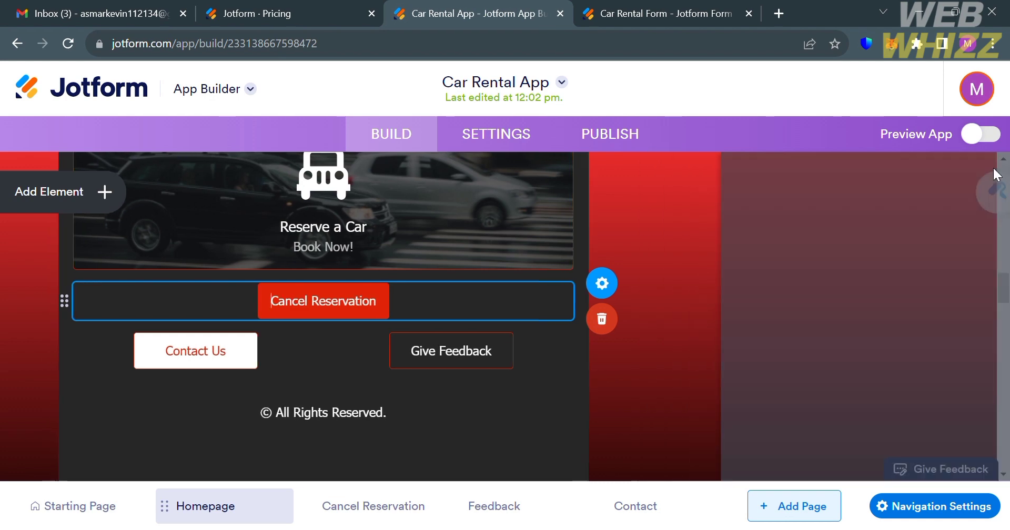
Step: Look over the Cancel Reservation page and return to the Homepage's Give Feedback button
scroll(591, 387, down, 5)
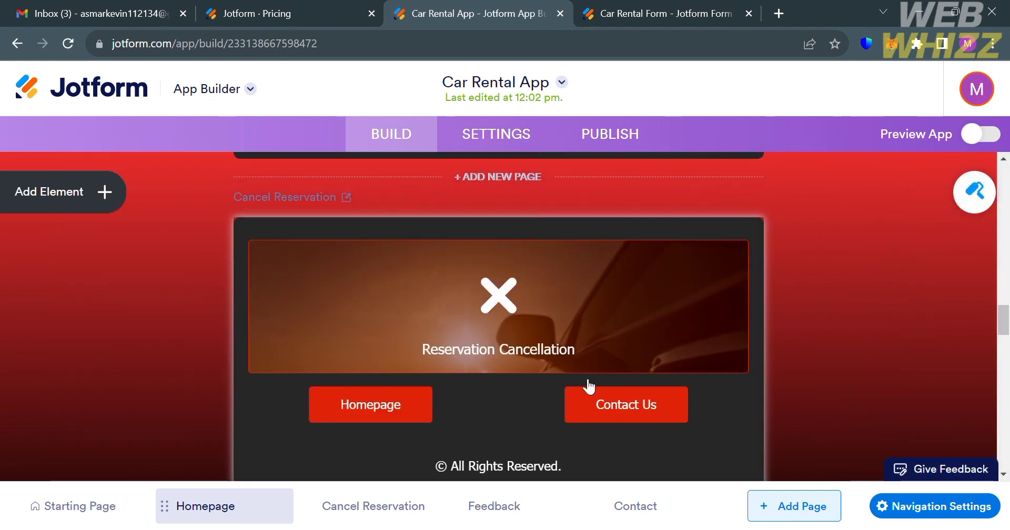
scroll(749, 382, up, 4)
scroll(749, 382, up, 2)
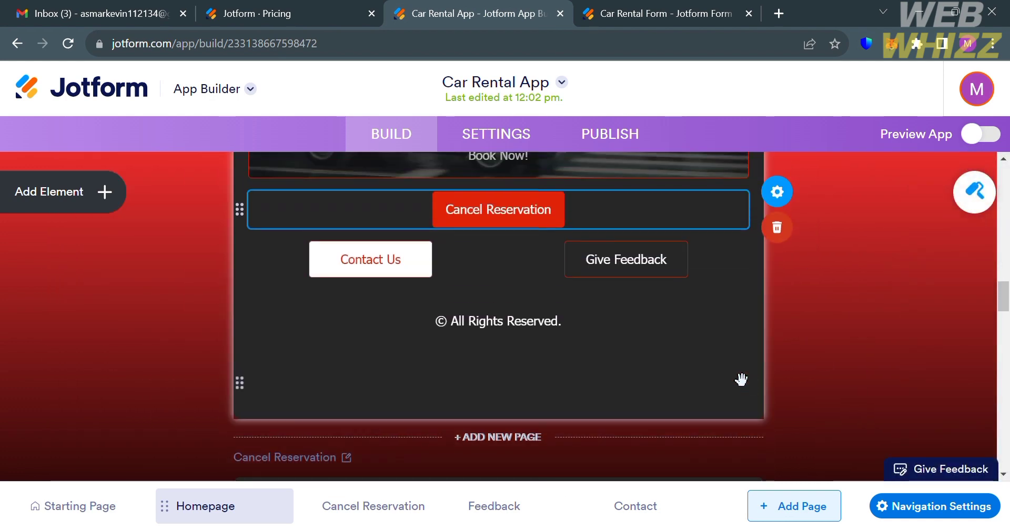
click(614, 338)
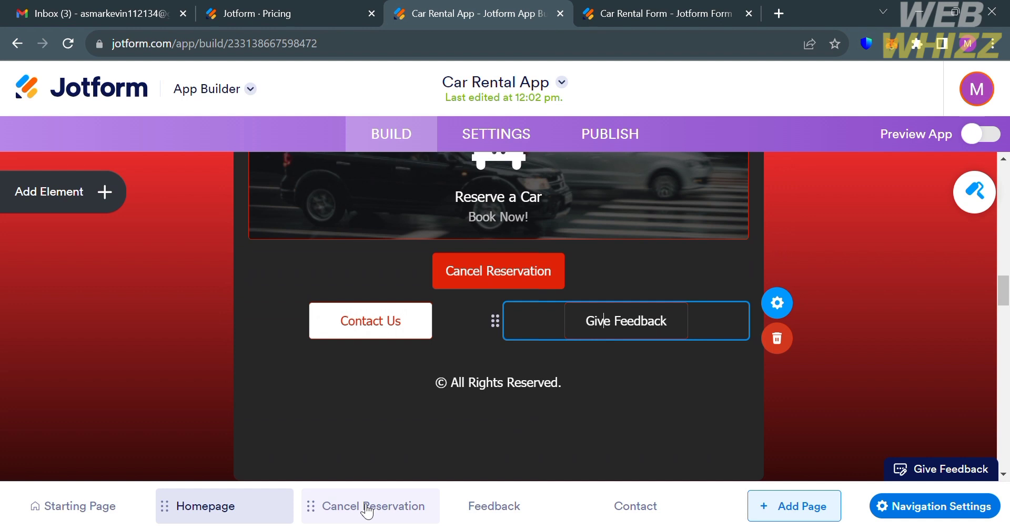
Step: Go to the Cancel Reservation page, browse the basic app elements available for it and close the element list
click(366, 507)
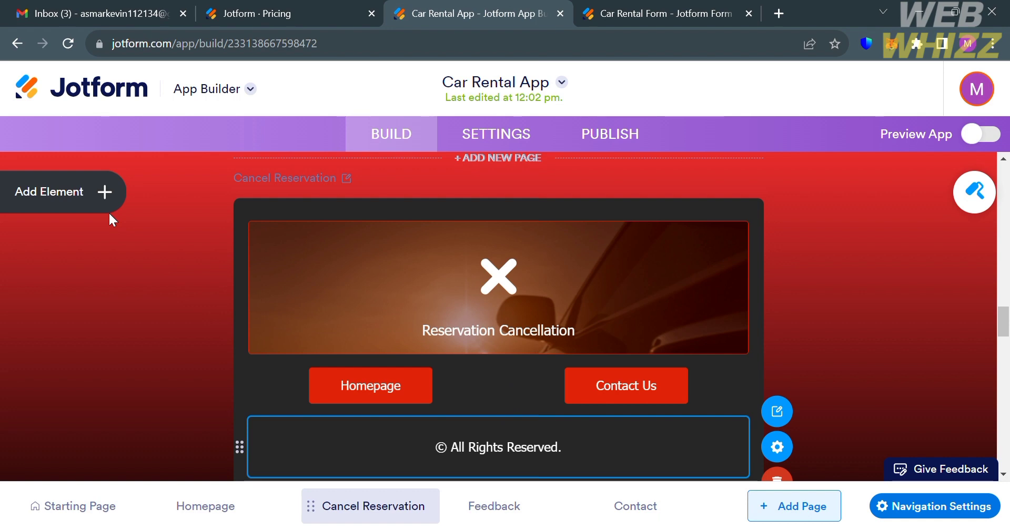
click(110, 196)
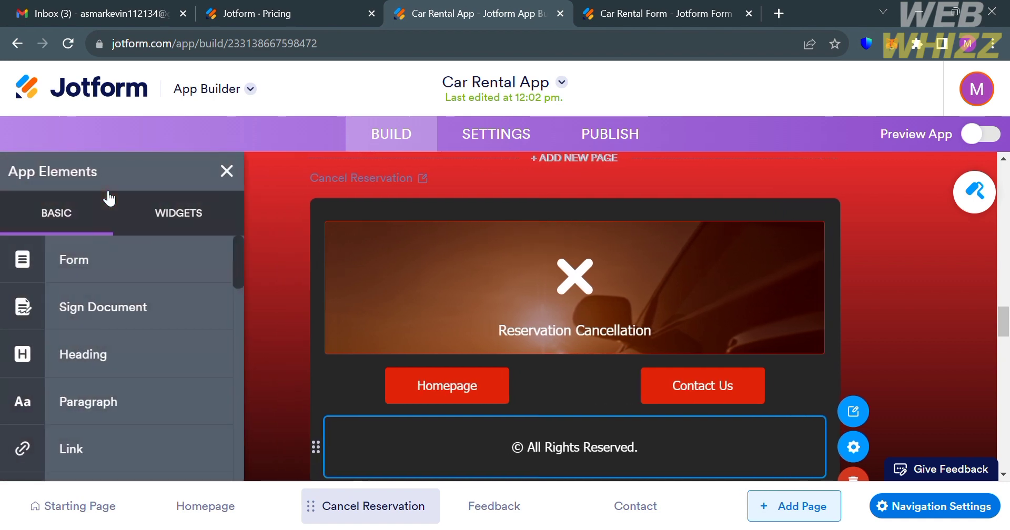
scroll(111, 329, down, 4)
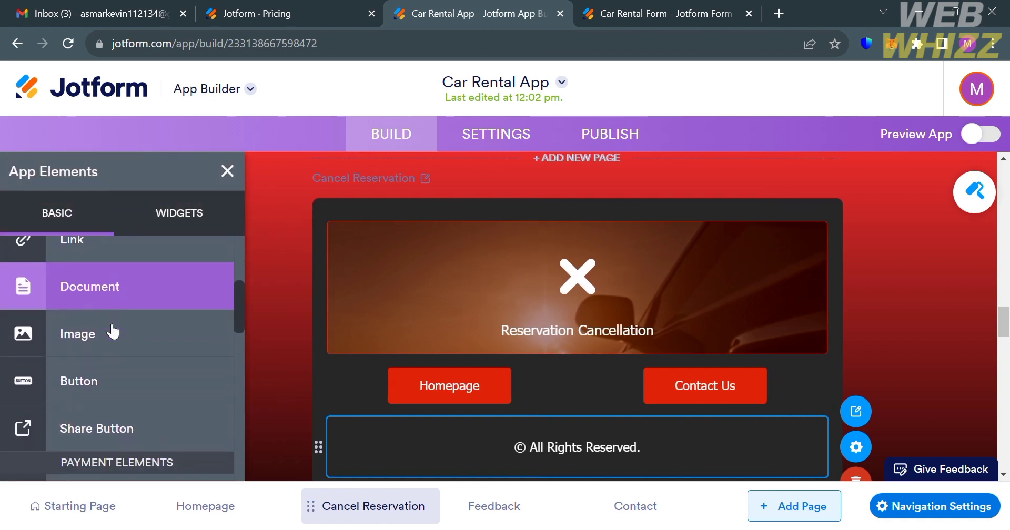
click(947, 310)
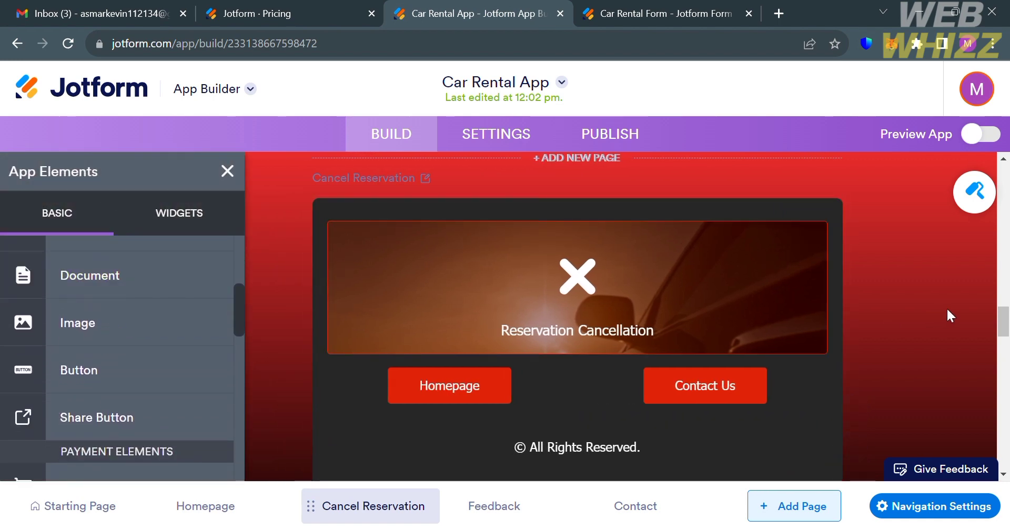
click(227, 170)
Step: Go to the Feedback page, browse the basic, payment and data elements on offer and close the element list
scroll(739, 394, down, 8)
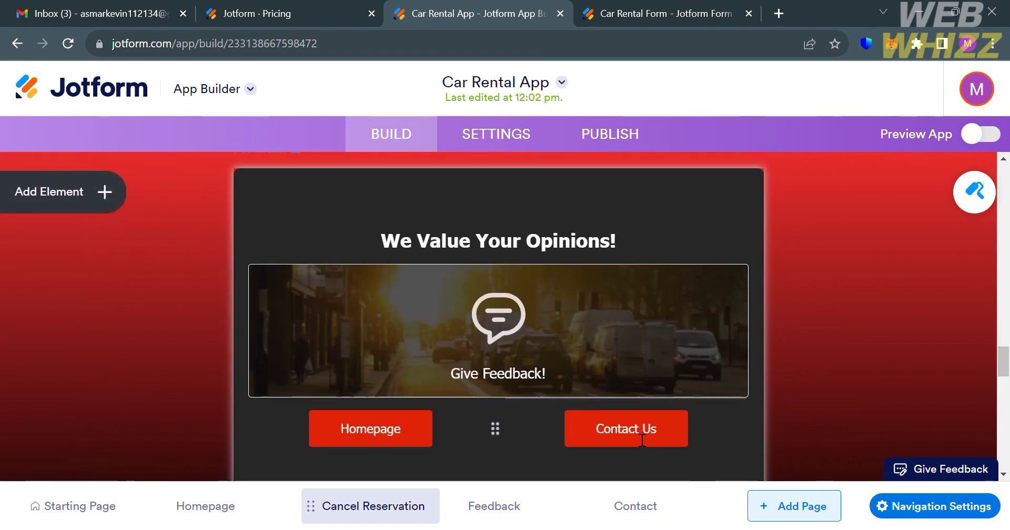
scroll(642, 437, down, 1)
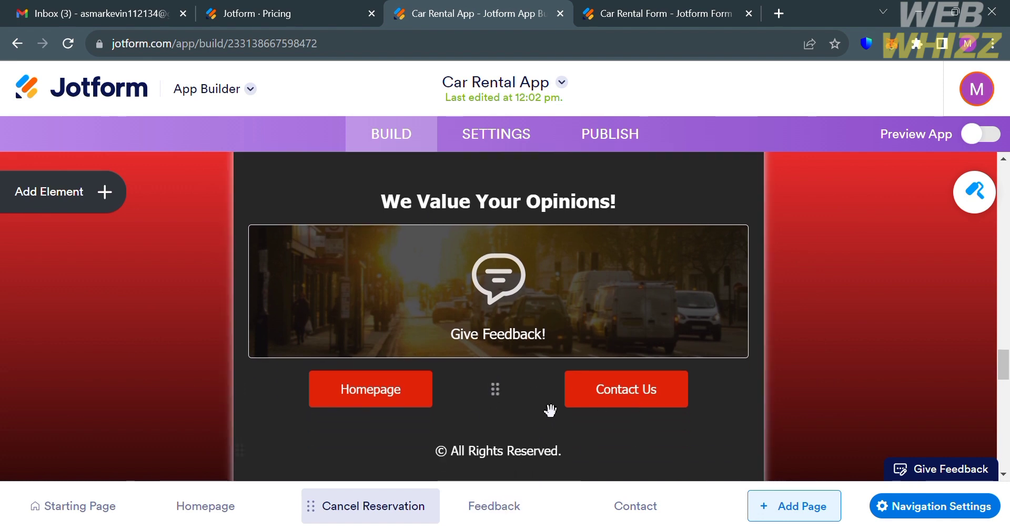
click(534, 516)
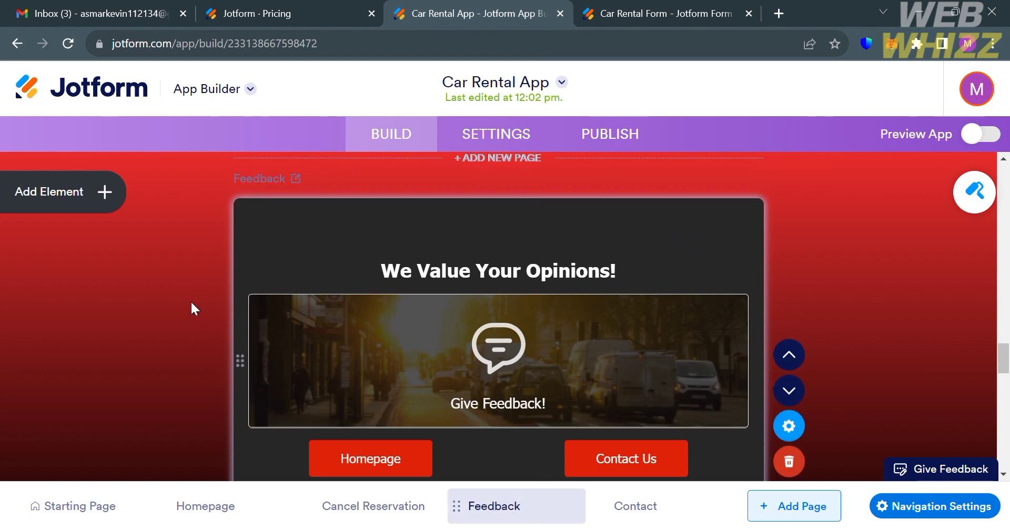
click(81, 199)
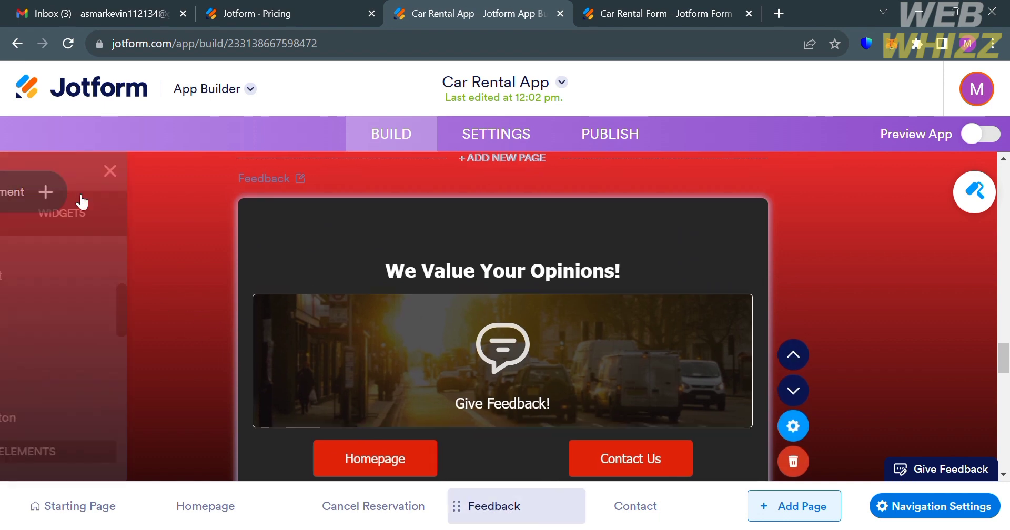
scroll(117, 379, down, 5)
scroll(117, 384, down, 4)
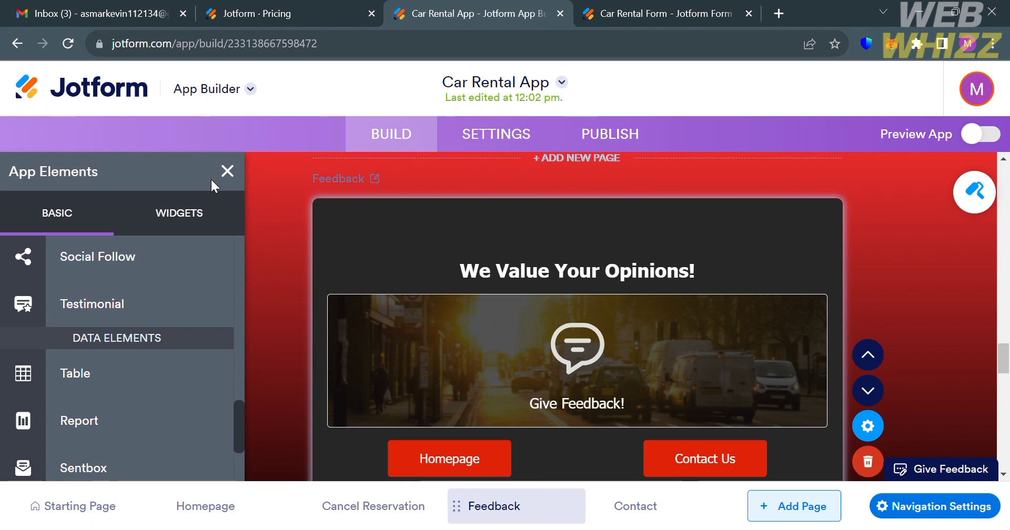
click(227, 171)
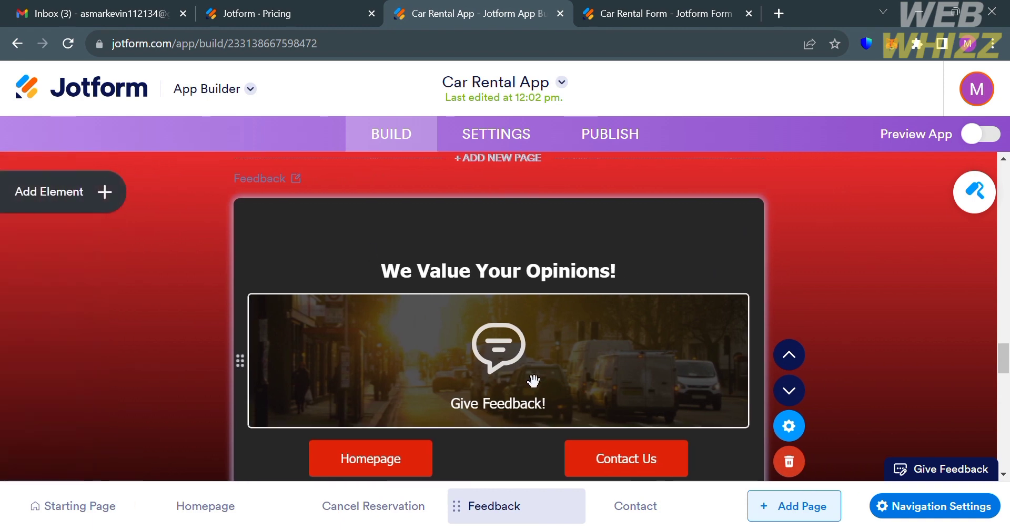
Step: Look through the Contact page, from the Reach Us map to the social links and the branding footer
scroll(531, 378, down, 10)
scroll(531, 378, down, 1)
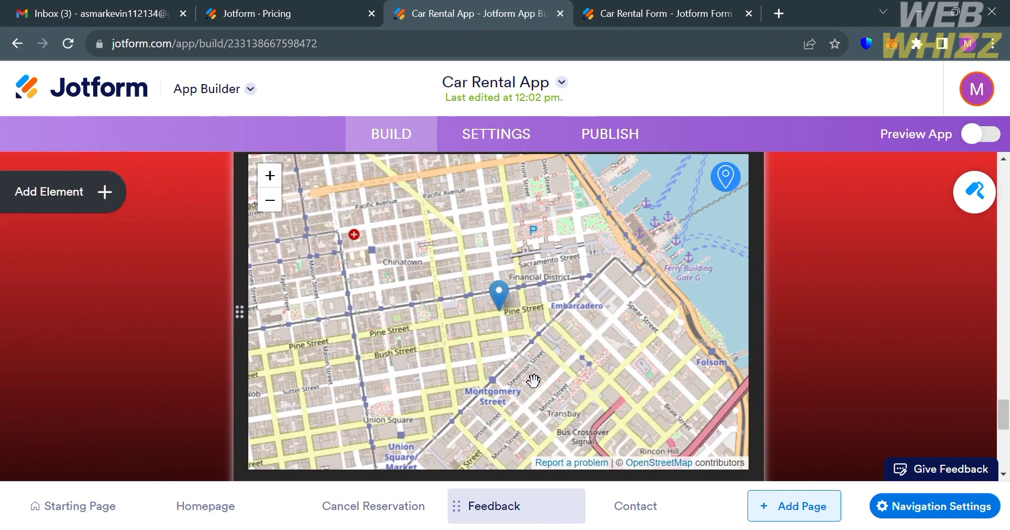
scroll(532, 379, up, 3)
scroll(533, 380, down, 6)
scroll(533, 380, up, 1)
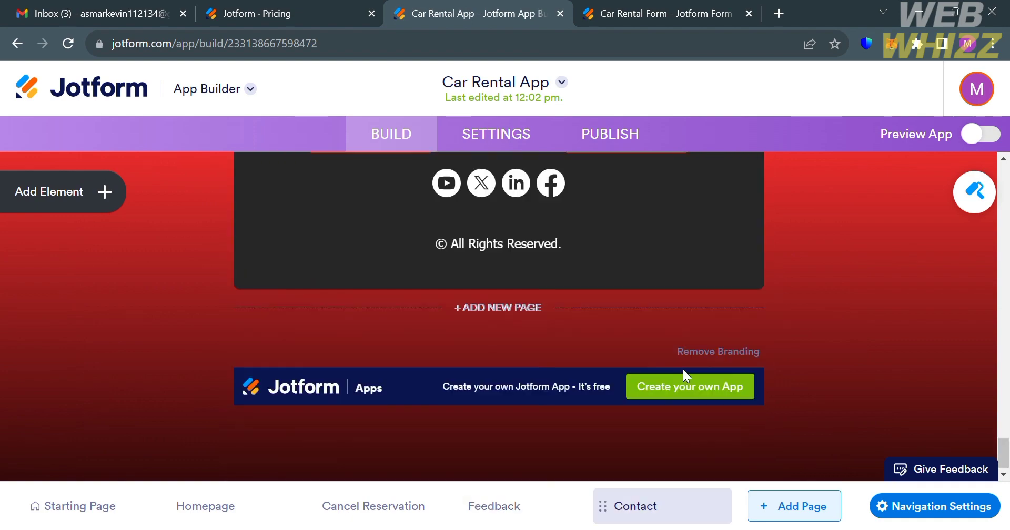
scroll(683, 369, up, 6)
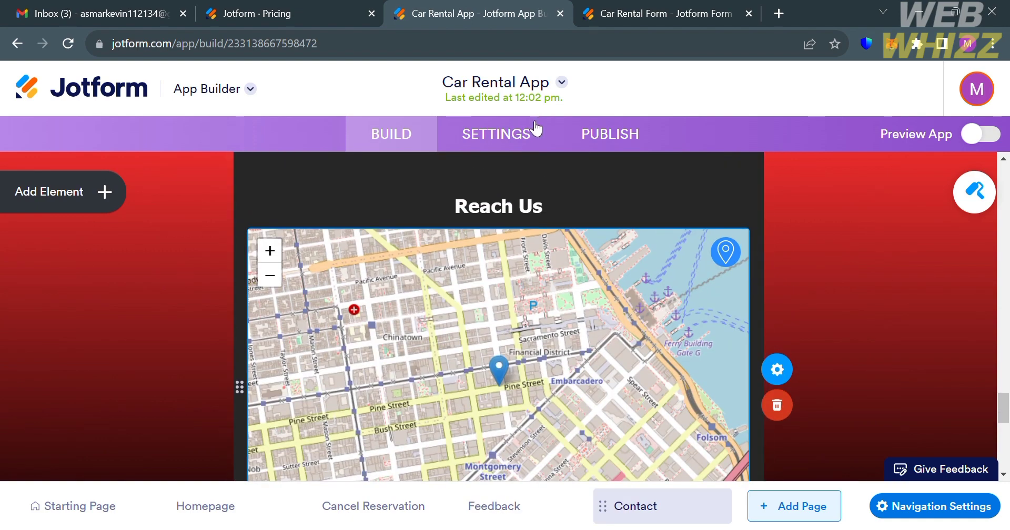
Step: Open the app settings and view the available App Status options without changing the status
click(534, 126)
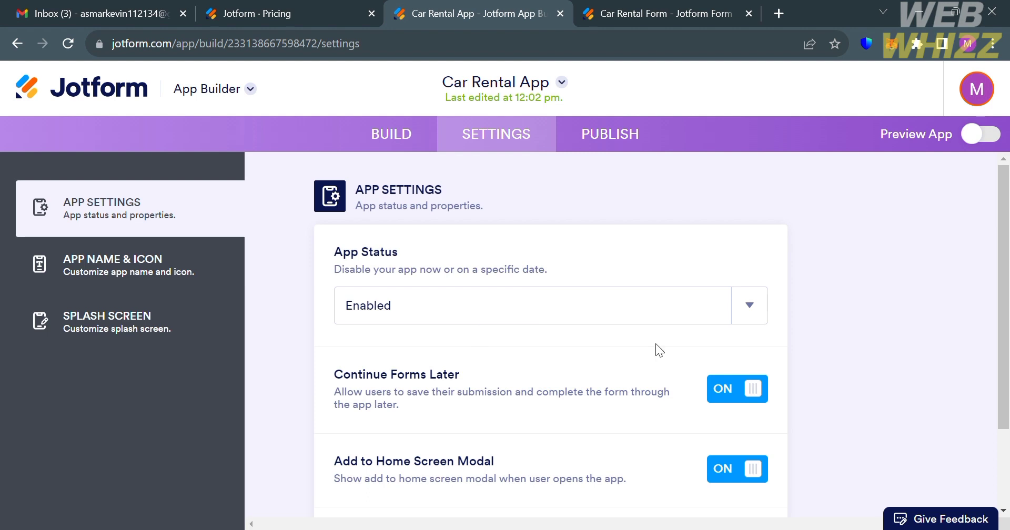
scroll(619, 342, down, 2)
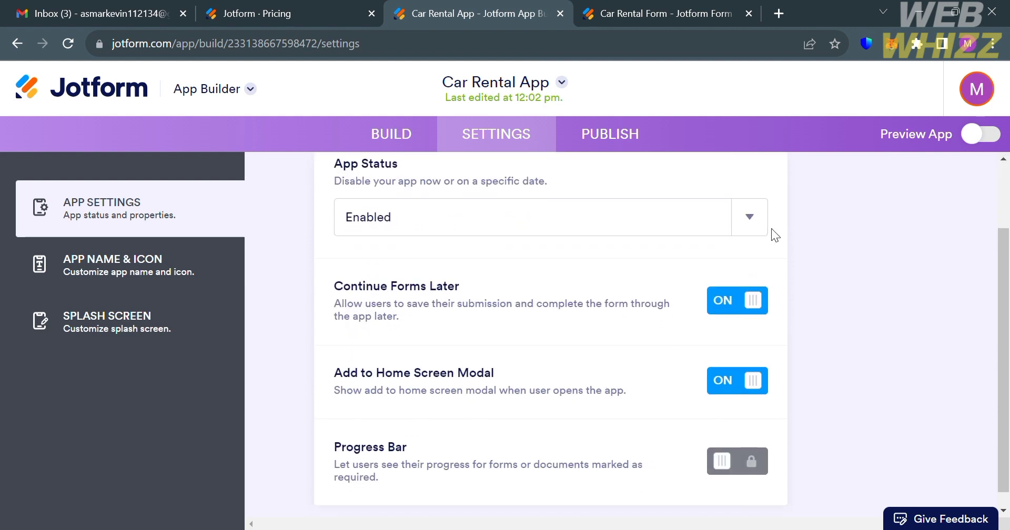
click(755, 228)
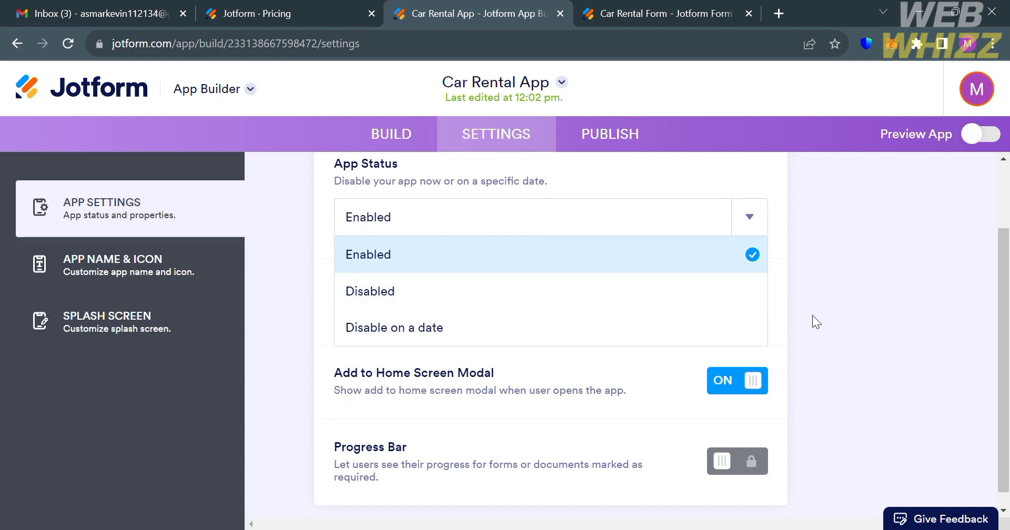
click(773, 223)
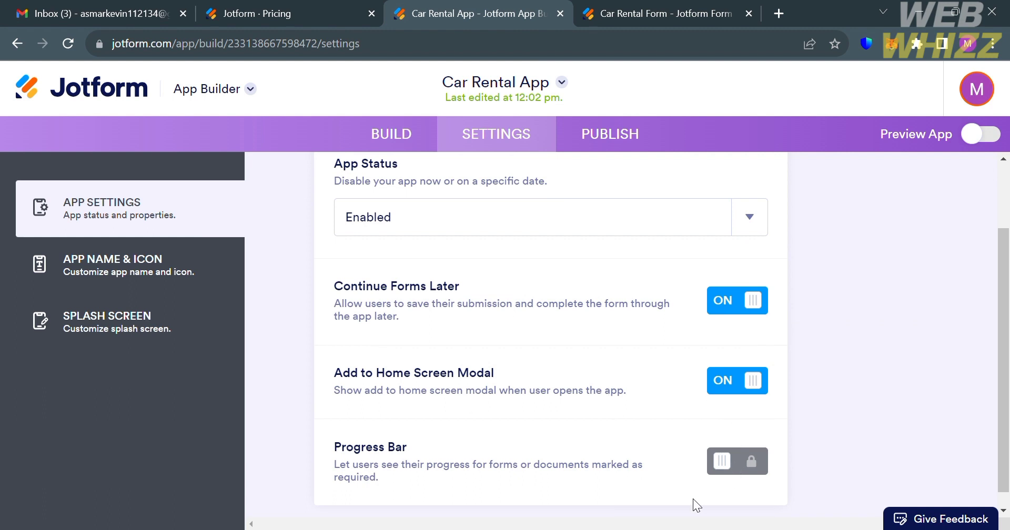
Step: View the App Name & Icon settings, including the phone preview of the app icon
click(175, 278)
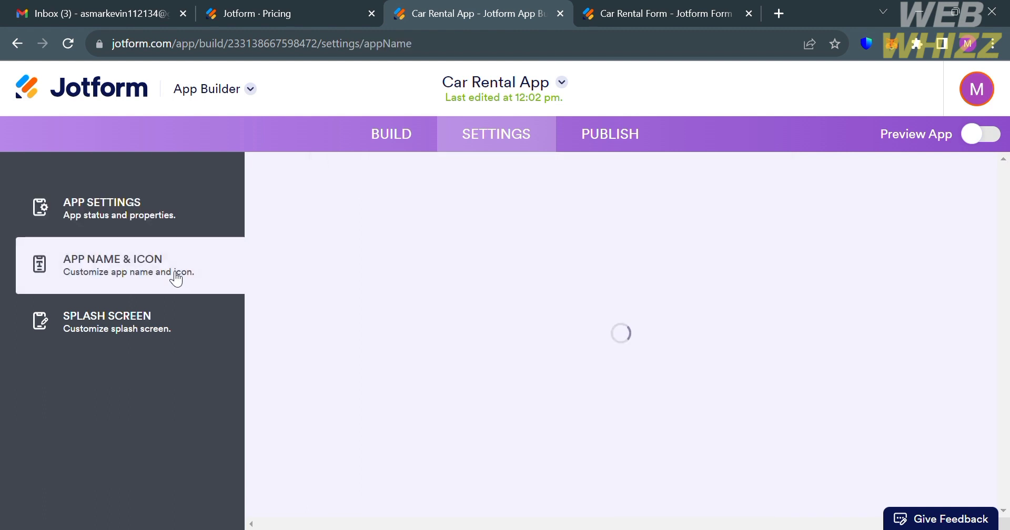
scroll(498, 330, down, 4)
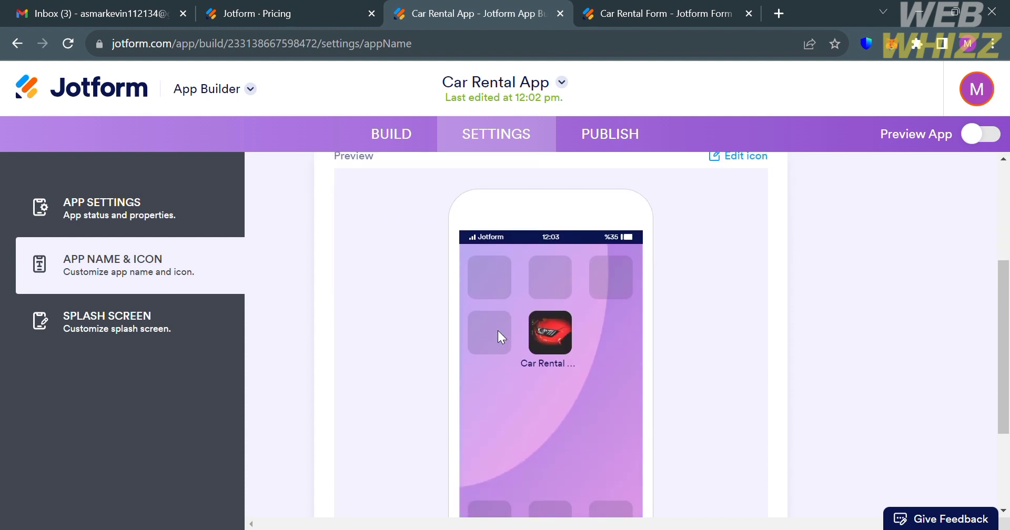
scroll(483, 358, up, 4)
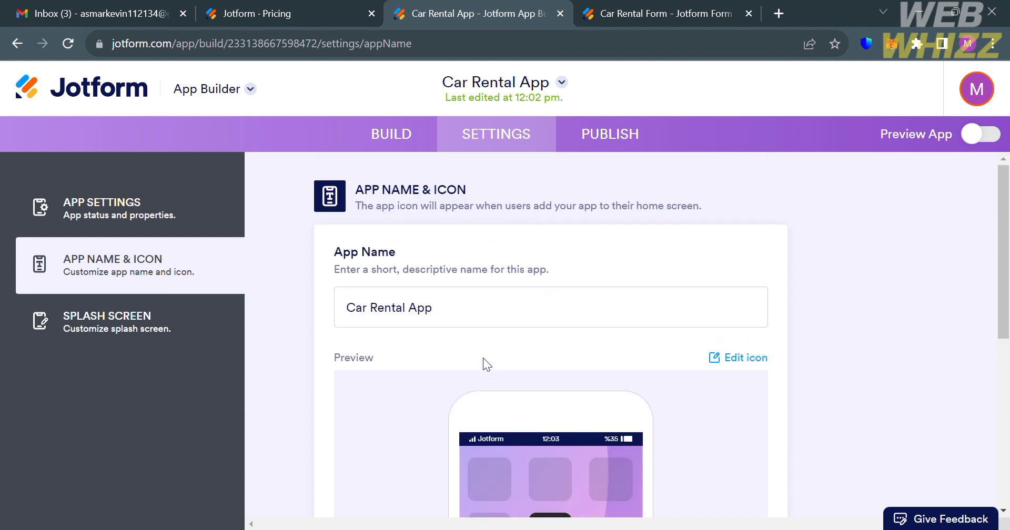
scroll(482, 357, down, 7)
scroll(483, 358, up, 7)
Step: Open the Splash Screen settings and examine the phone preview of the splash screen
click(124, 332)
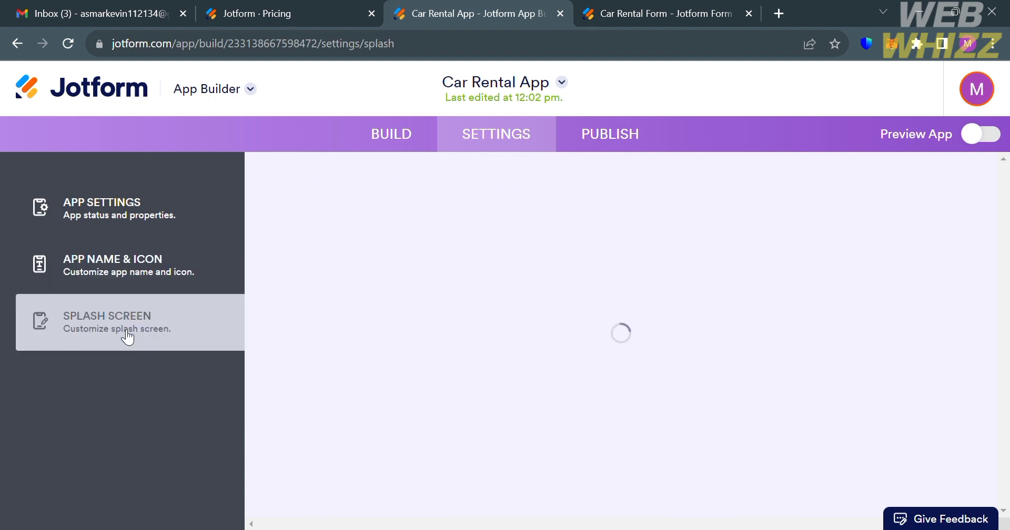
scroll(652, 450, down, 4)
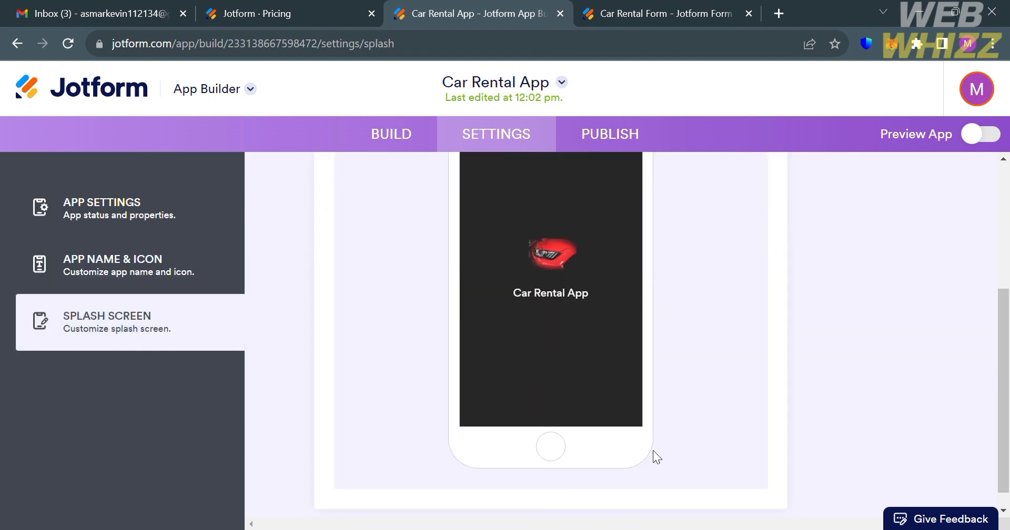
scroll(652, 450, up, 4)
scroll(652, 450, down, 4)
scroll(652, 450, up, 4)
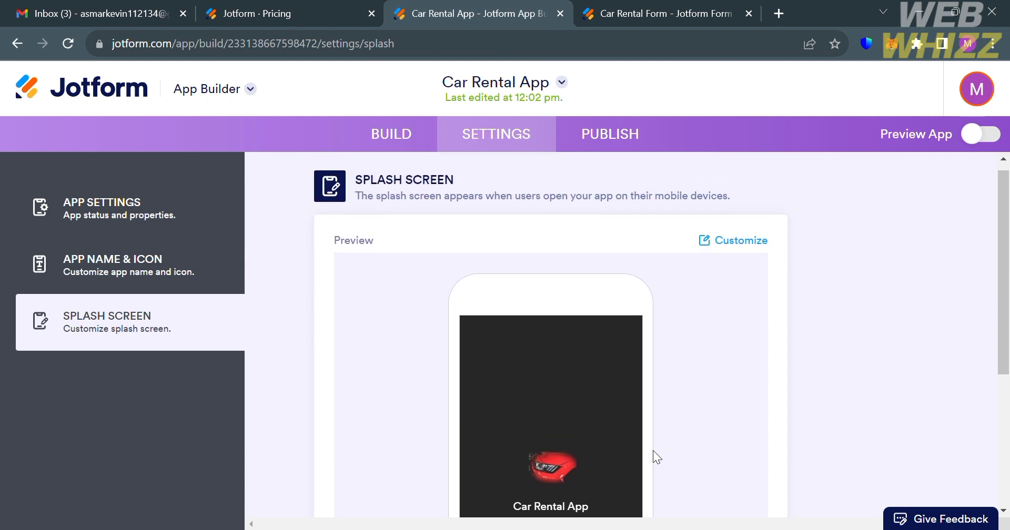
Step: Set the splash screen's background color to dark red #6b0505, close its customization and check the preview
click(730, 239)
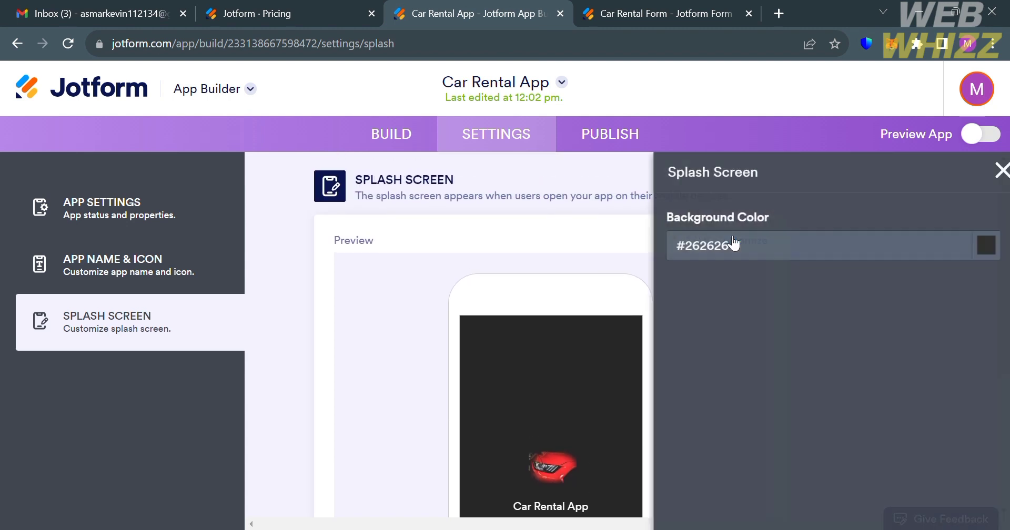
click(972, 245)
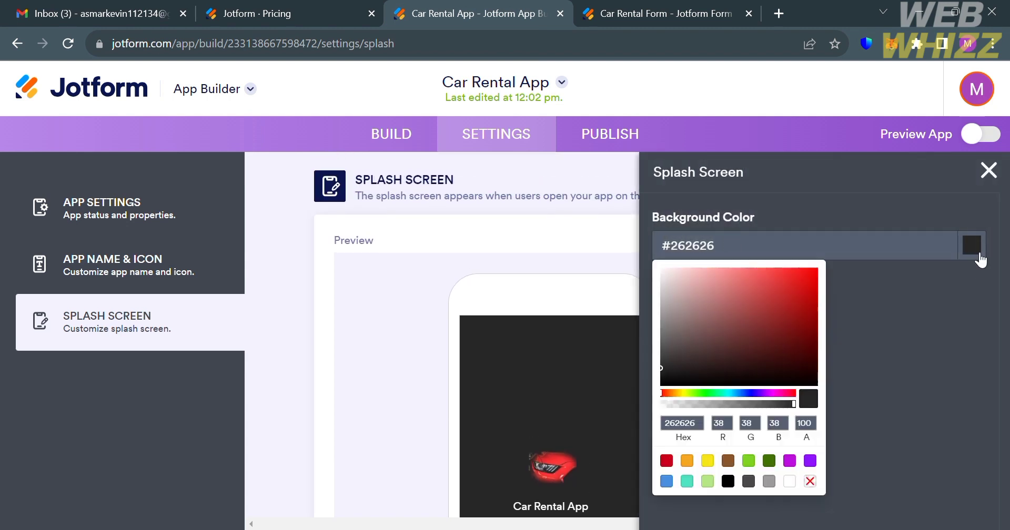
click(805, 351)
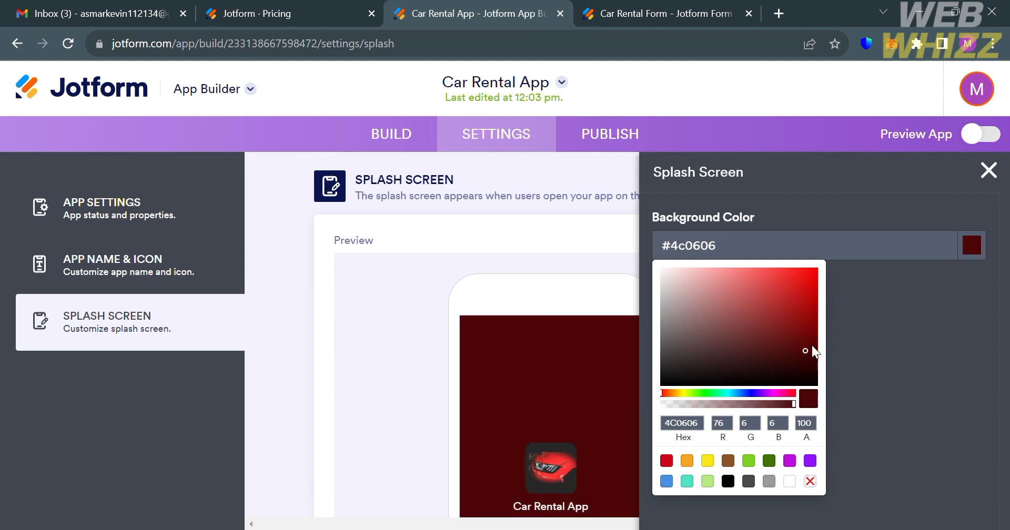
click(811, 336)
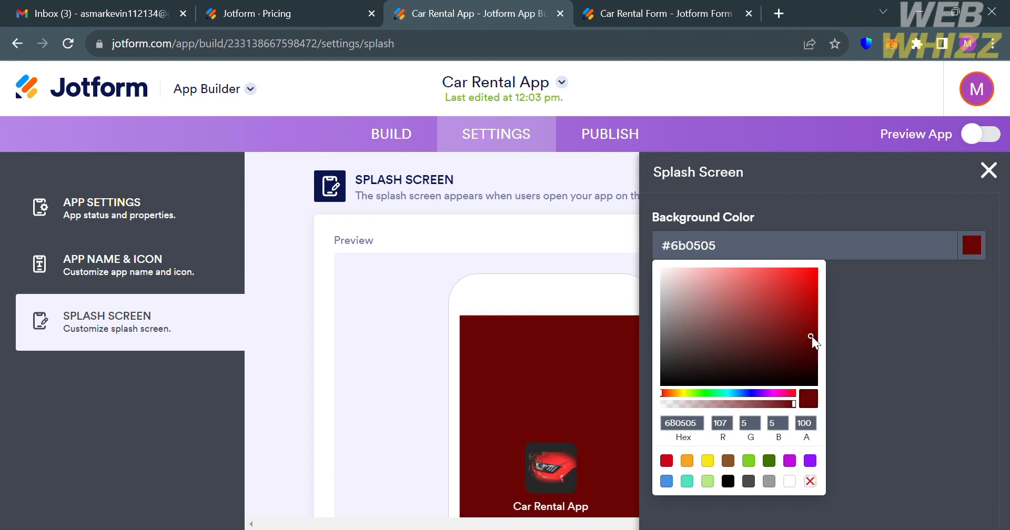
click(906, 361)
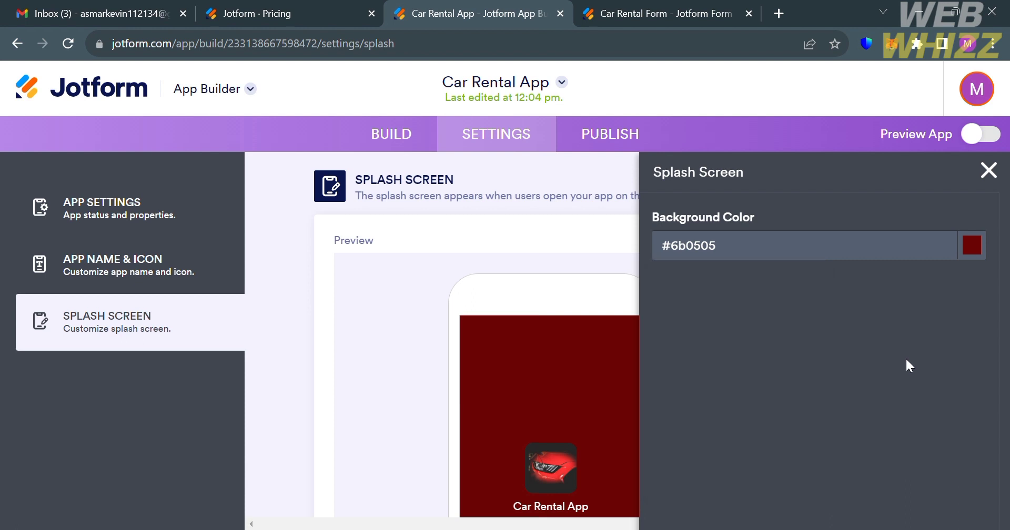
click(988, 170)
scroll(802, 374, down, 4)
scroll(803, 374, up, 4)
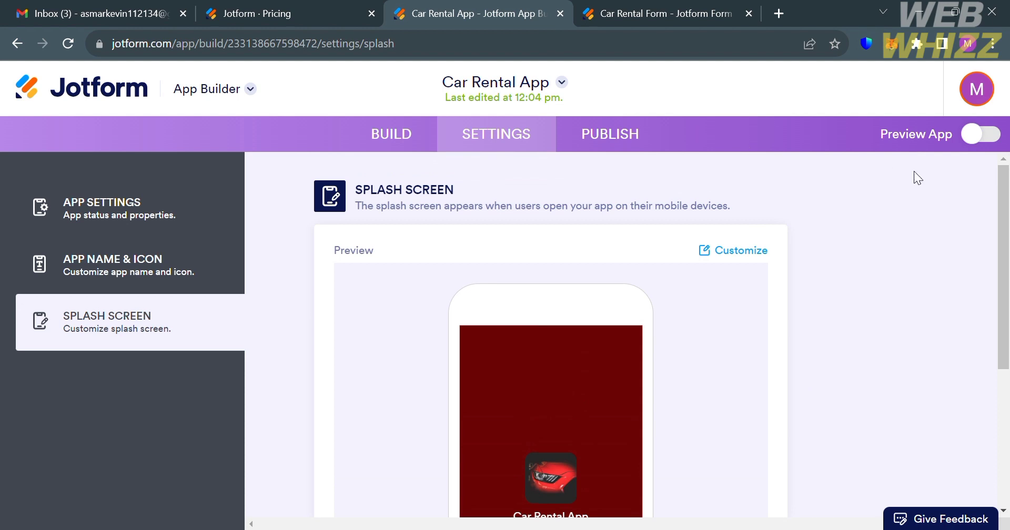
Step: Open the app's publishing options and view the app link, email invitation and social sharing choices
click(651, 136)
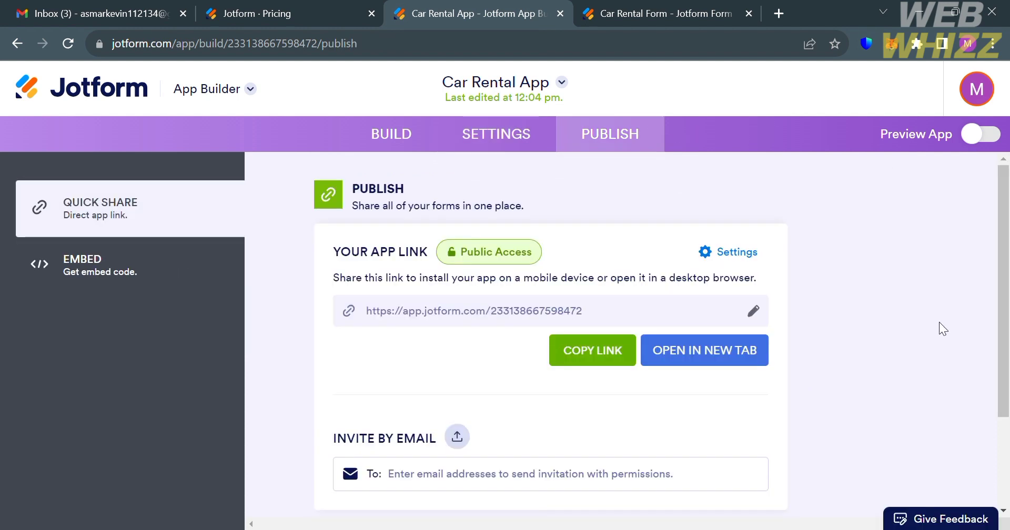
scroll(730, 347, down, 2)
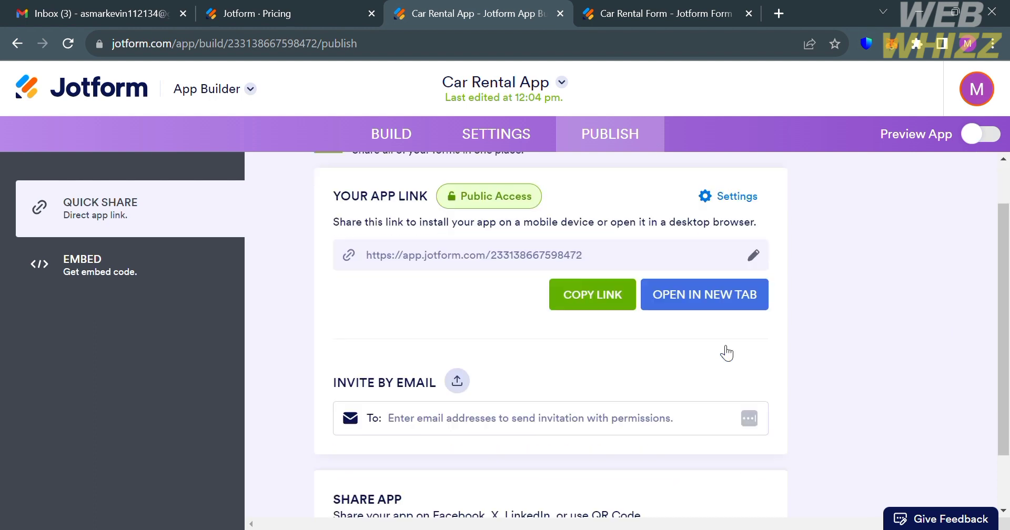
scroll(726, 353, up, 1)
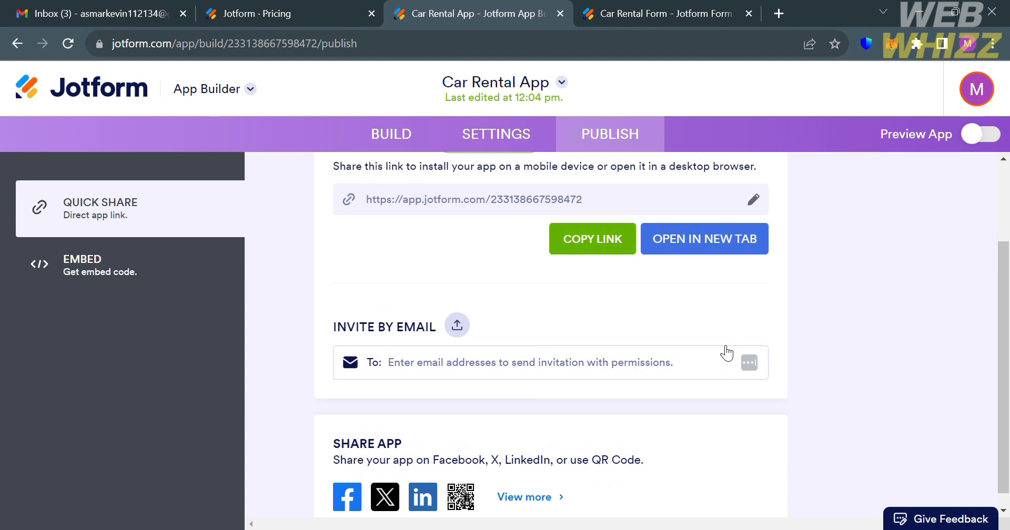
Step: Preview the app in the phone view, examine its navigation menu and close the menu again
scroll(726, 353, up, 2)
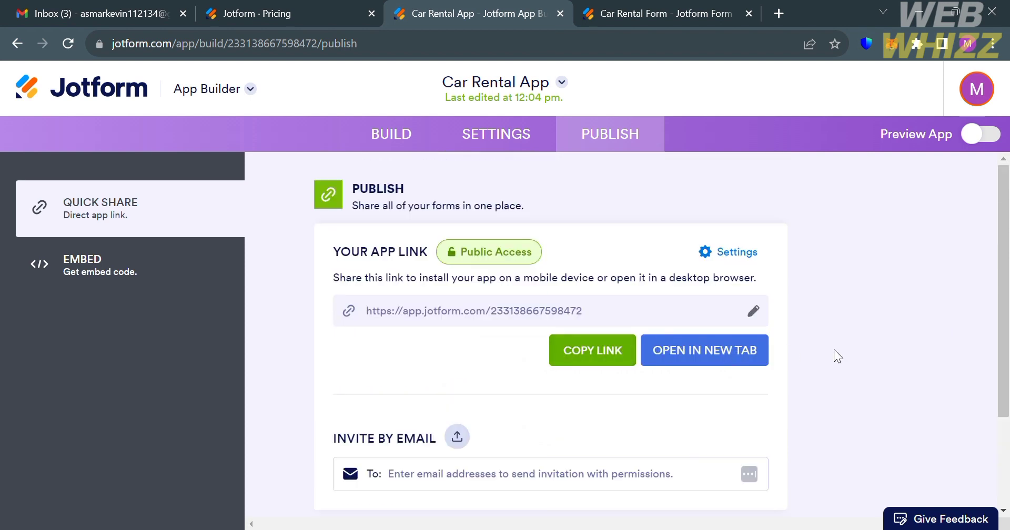
click(980, 134)
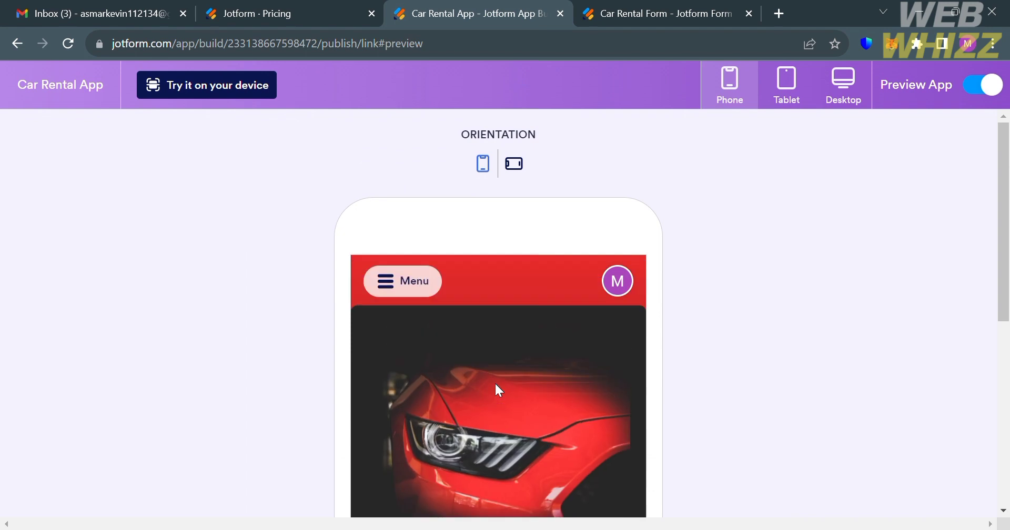
click(390, 278)
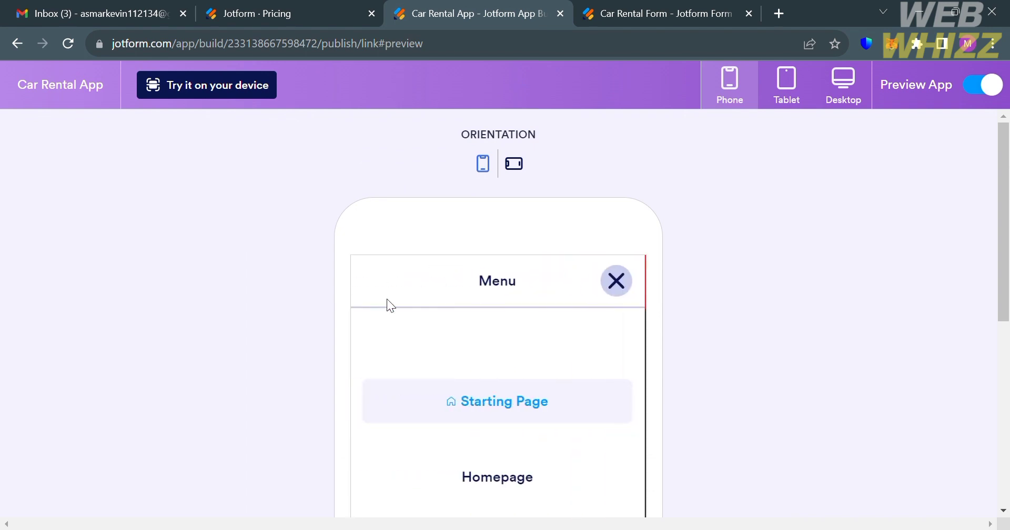
scroll(538, 439, down, 7)
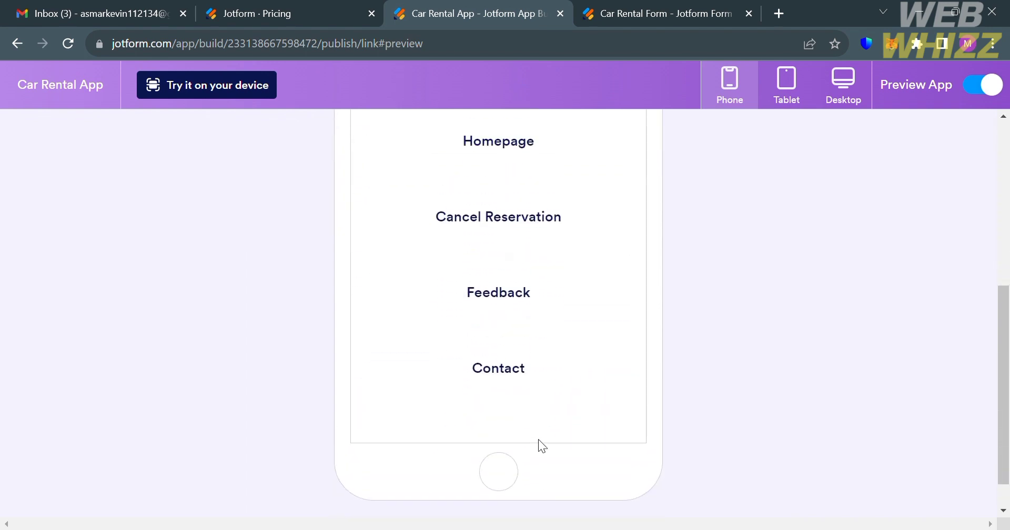
scroll(538, 440, up, 4)
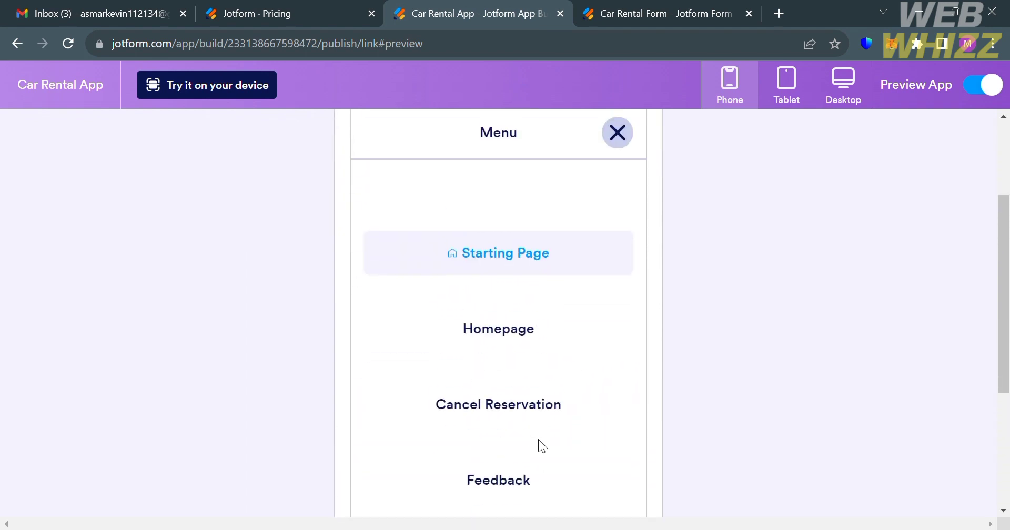
click(630, 155)
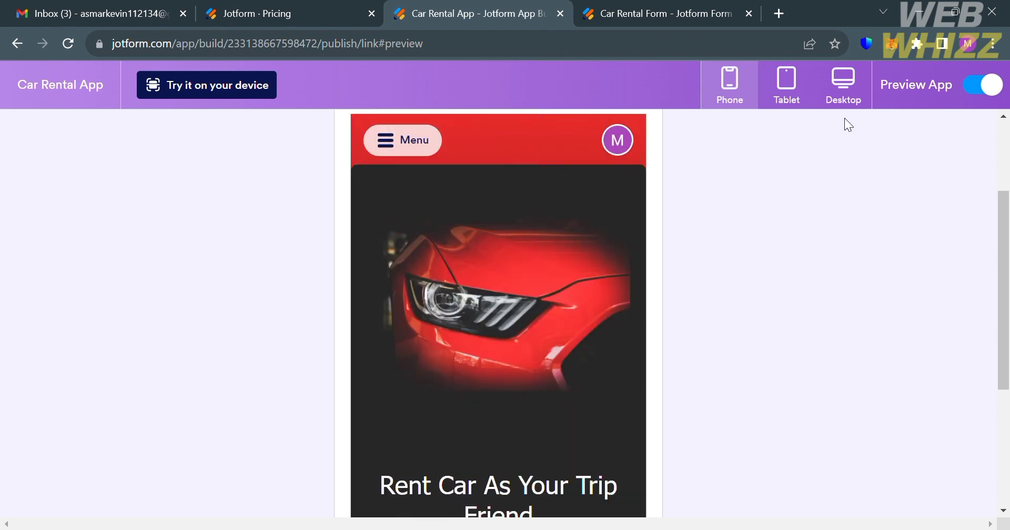
Step: Switch the preview to the desktop view, open the Homepage through the starting page's Start! button and examine its content
click(860, 103)
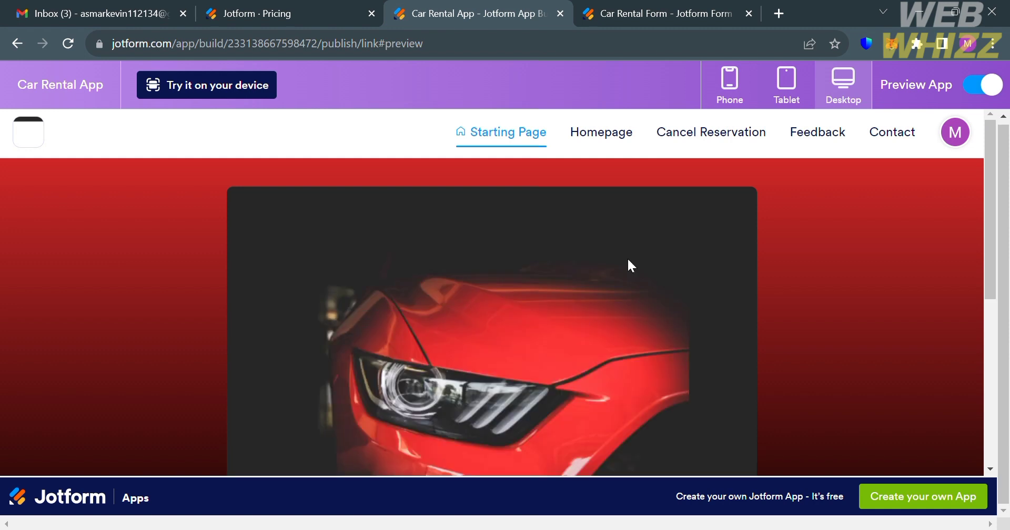
scroll(588, 199, down, 5)
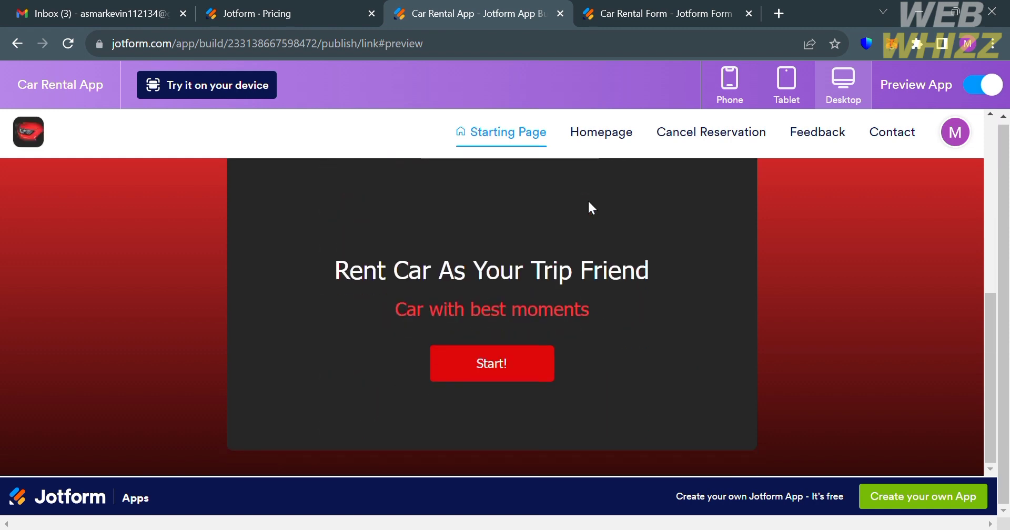
click(534, 359)
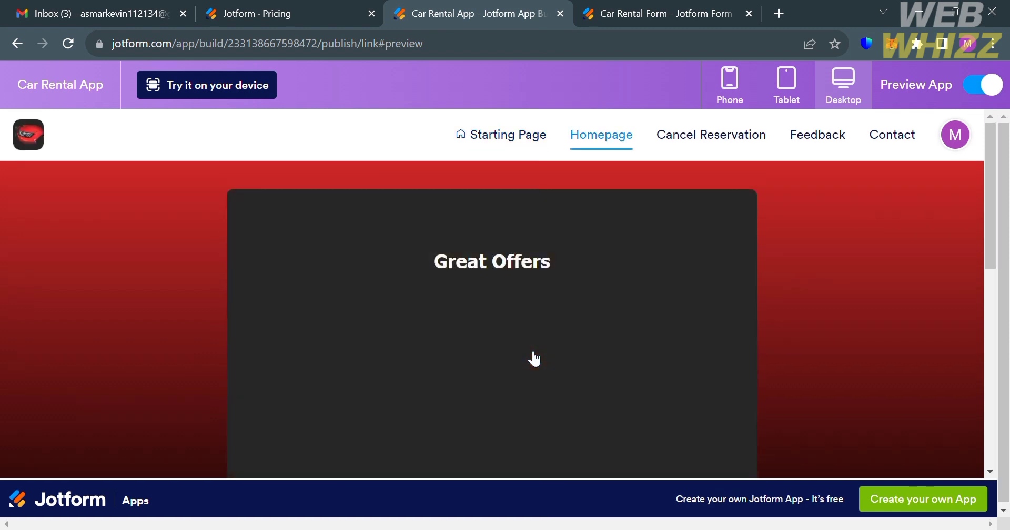
scroll(534, 359, down, 2)
scroll(534, 359, up, 2)
scroll(534, 359, down, 3)
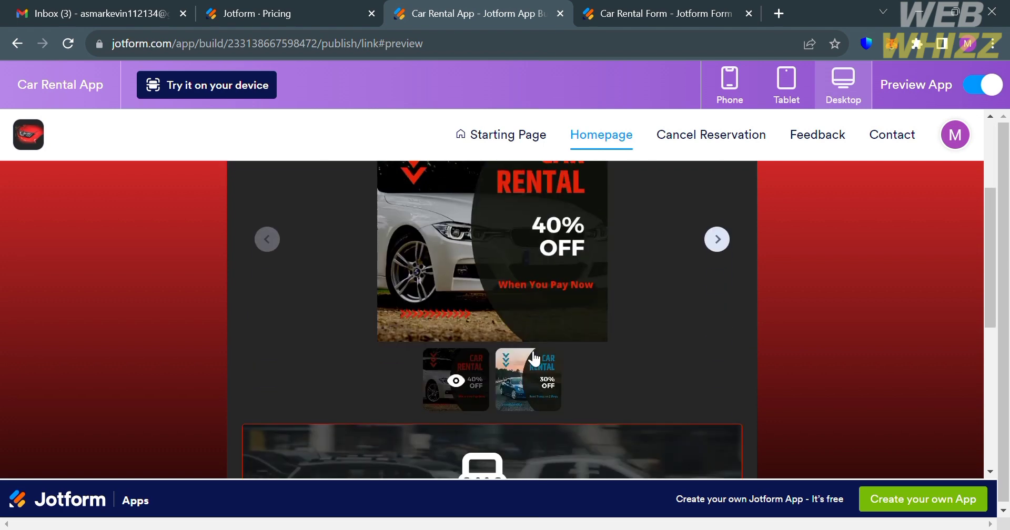
scroll(534, 359, down, 5)
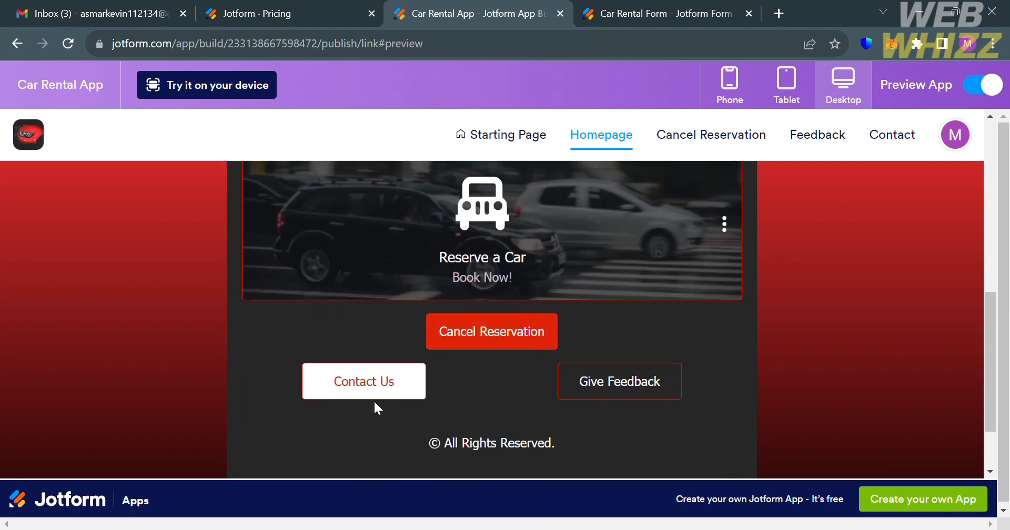